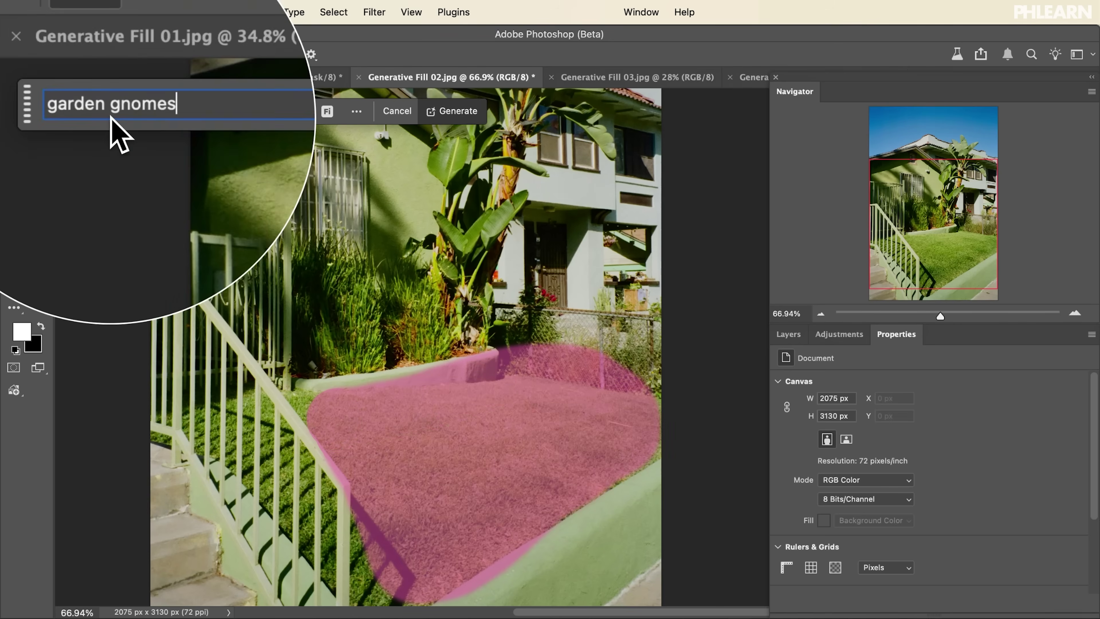
Step: Generate garden gnomes in the masked lawn area with the Firefly Image 3 model and choose the third variation
left_click(312, 111)
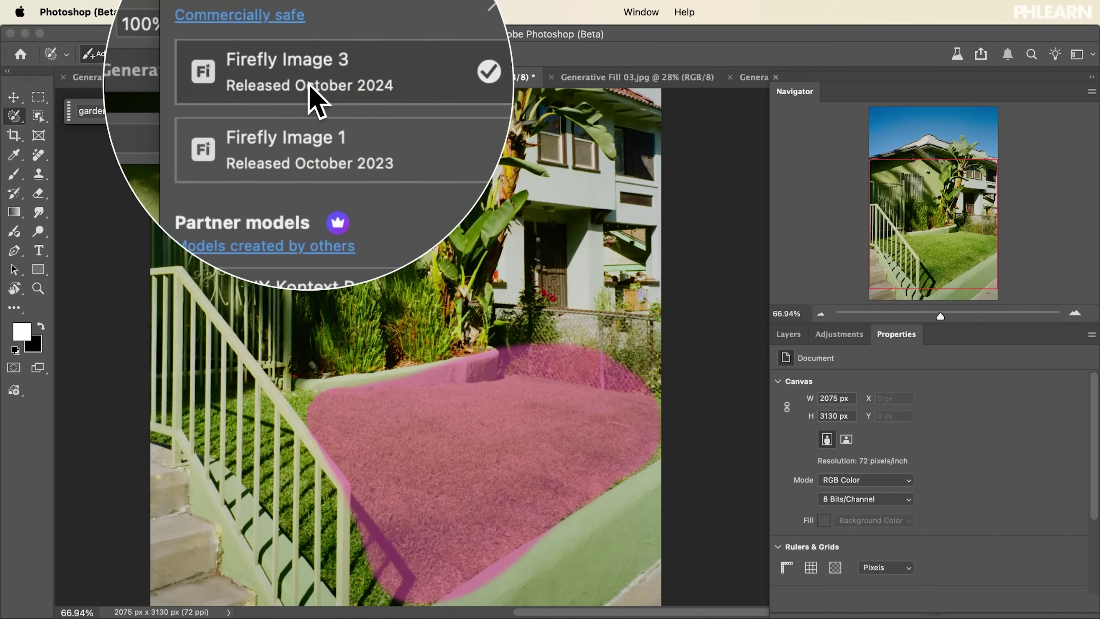
left_click(312, 103)
left_click(455, 111)
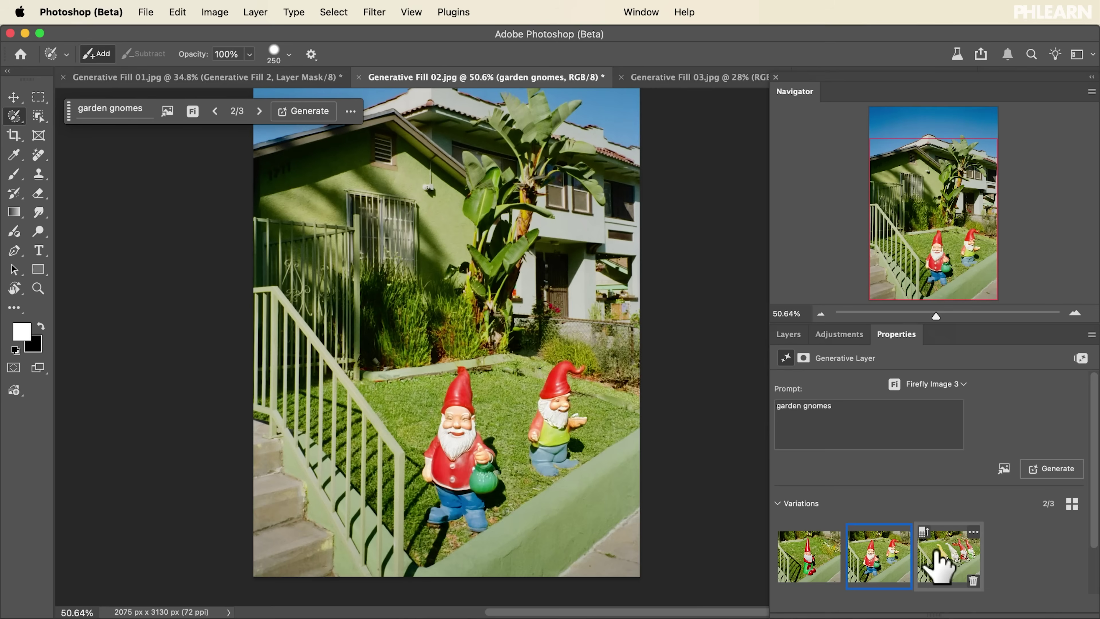
left_click(939, 565)
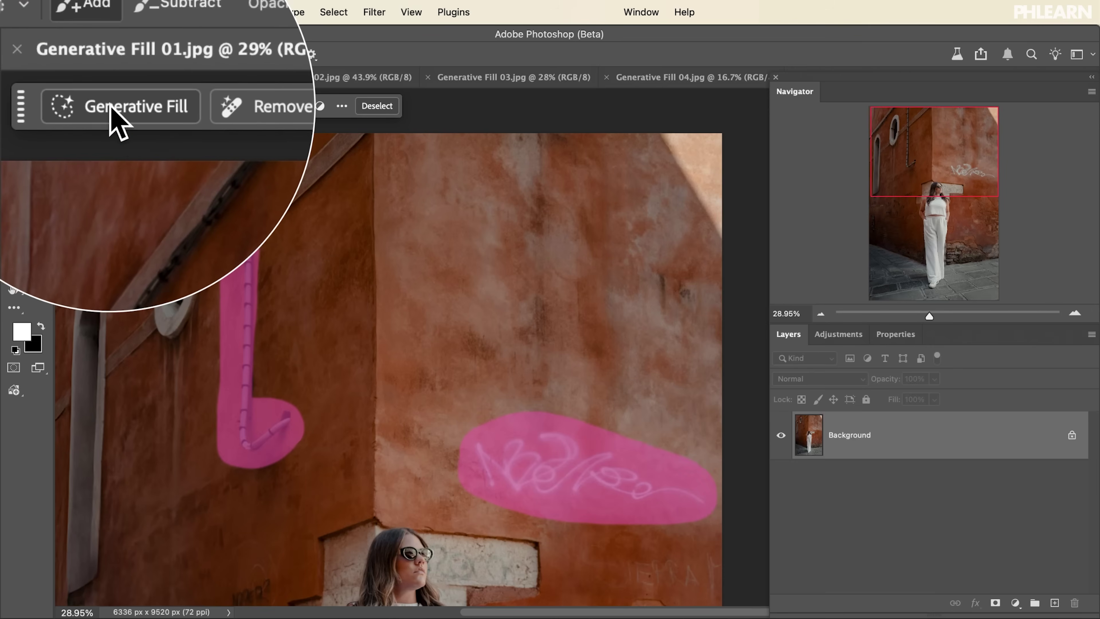
Step: Open Generative Fill for the masked pipe and graffiti on the red wall photo
left_click(100, 105)
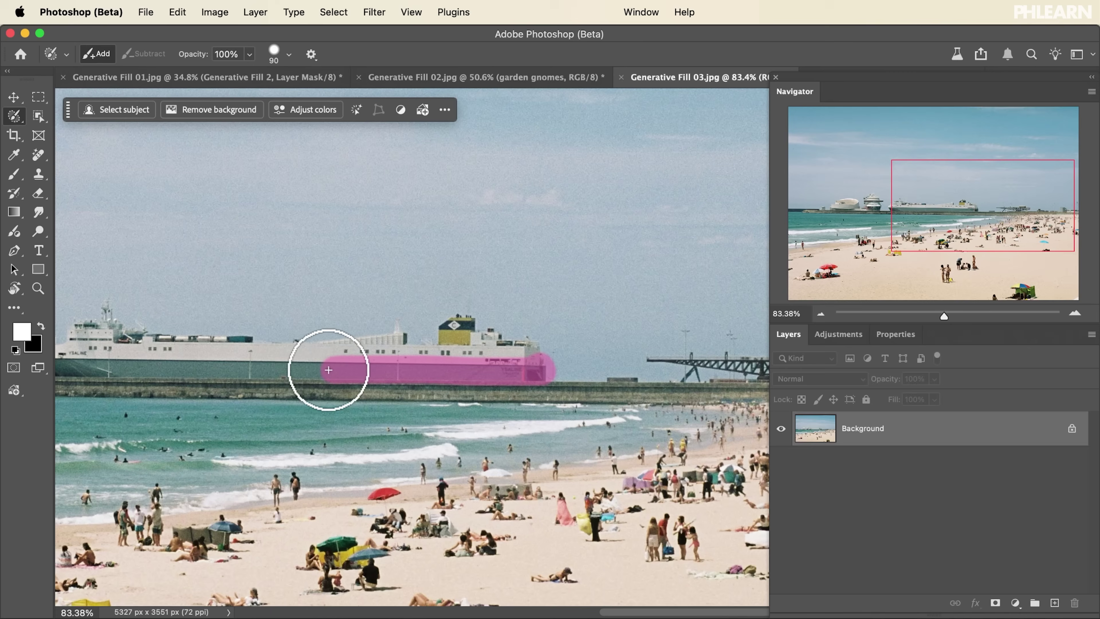
Step: Extend the Selection Brush mask along the hull of the ship in the beach photo
left_click_drag(329, 370, 221, 373)
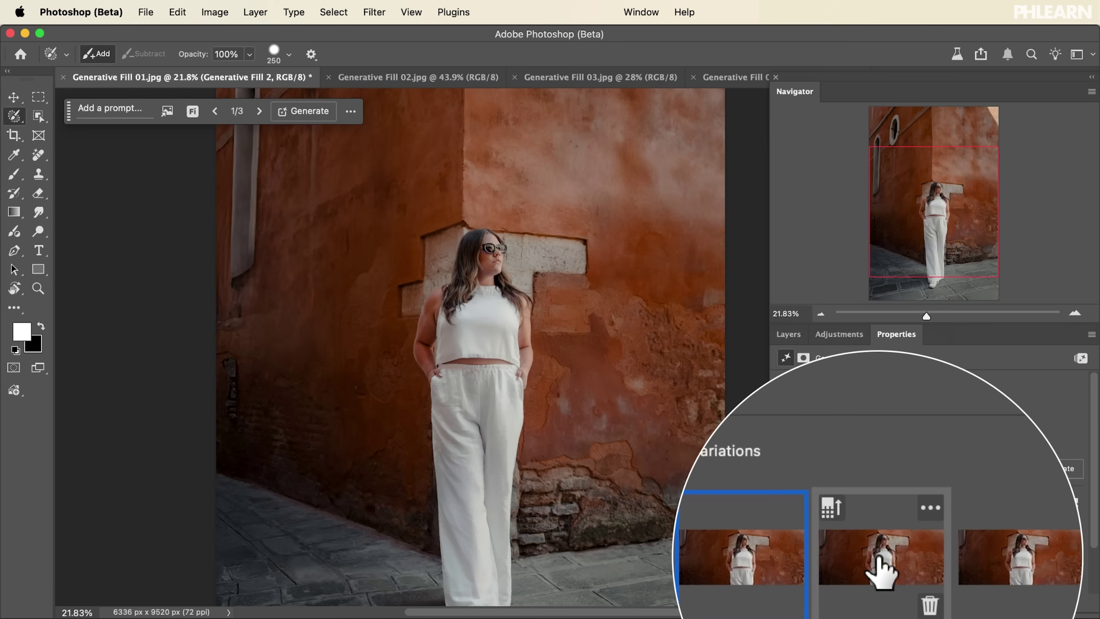
Step: Choose the second generated variation for the photo of the woman against the red wall
left_click(877, 568)
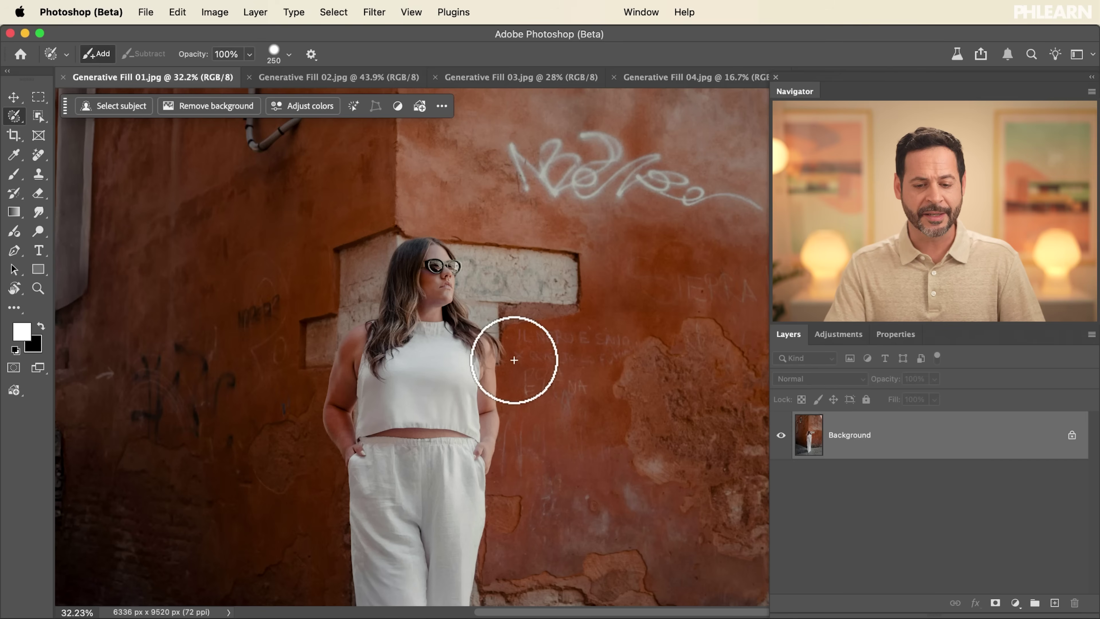
Step: Paint a selection over the white graffiti tag on the wall with the Selection Brush tool
scroll(513, 358, "down", 3)
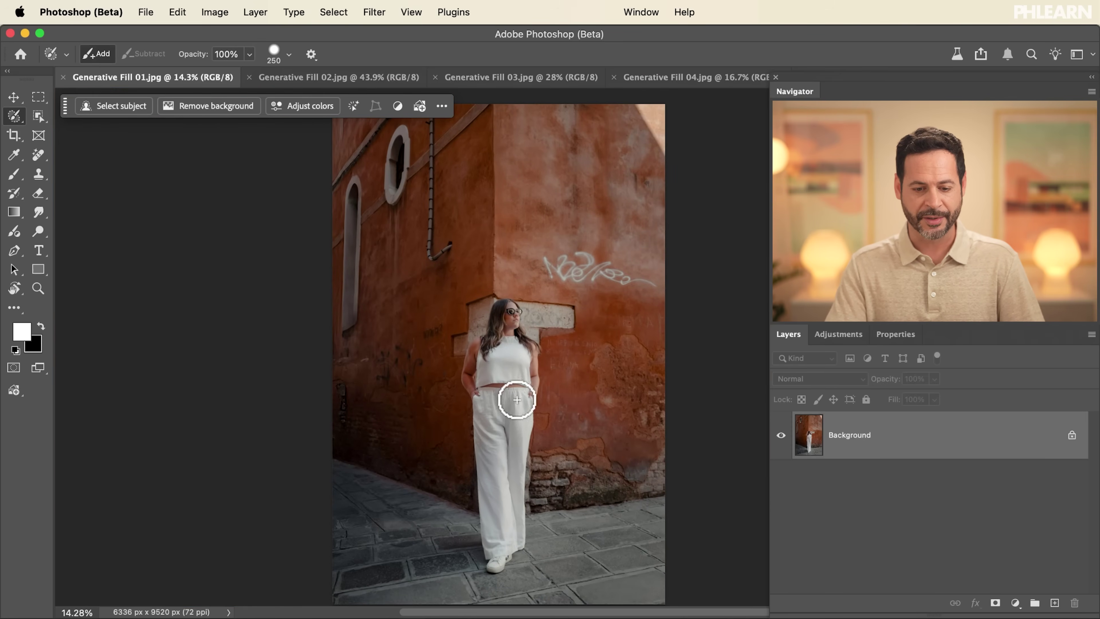
scroll(529, 288, "up", 4)
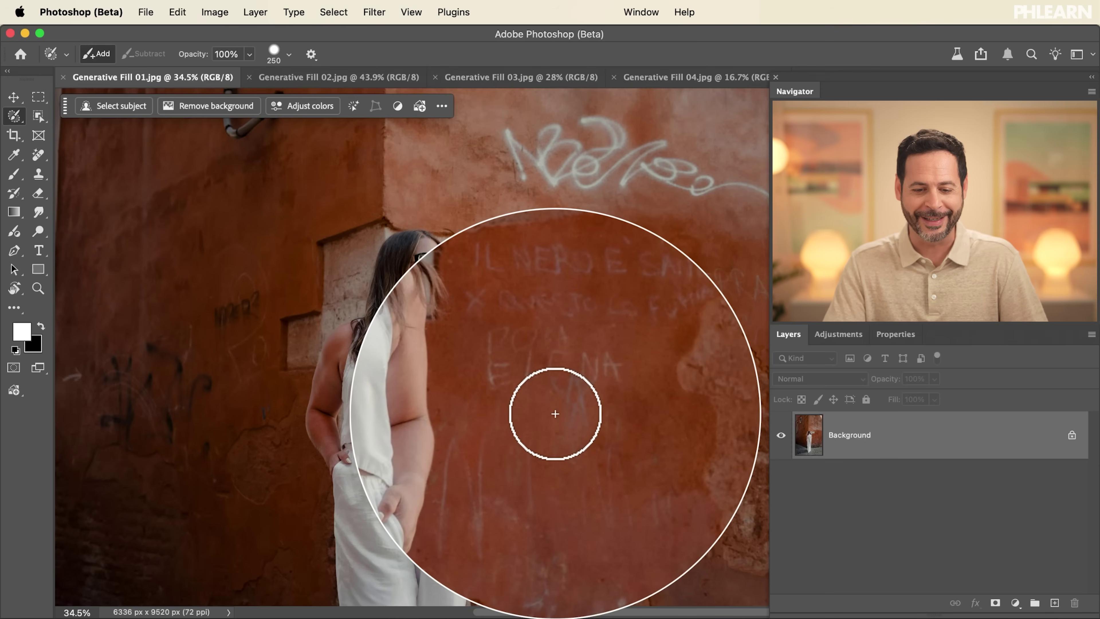
scroll(204, 381, "up", 5)
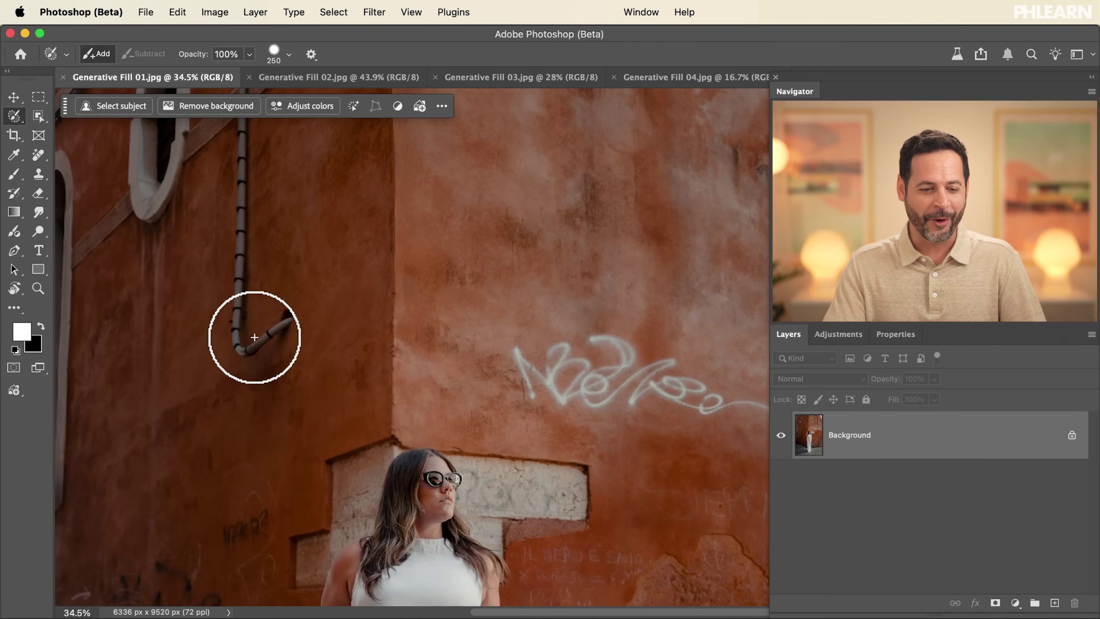
scroll(381, 354, "down", 2)
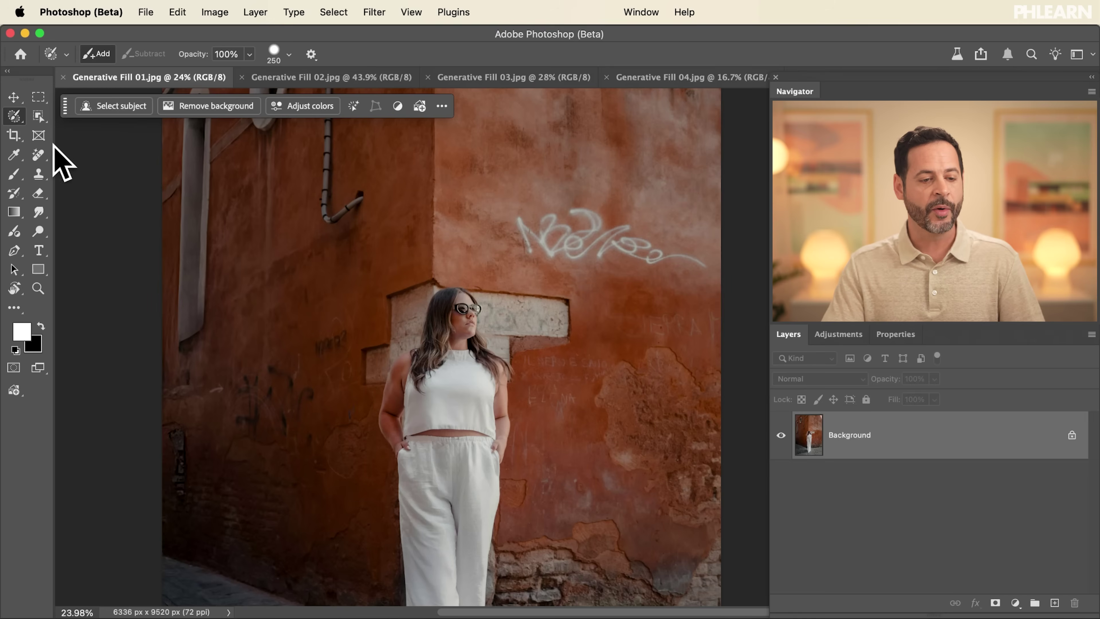
left_click(13, 121)
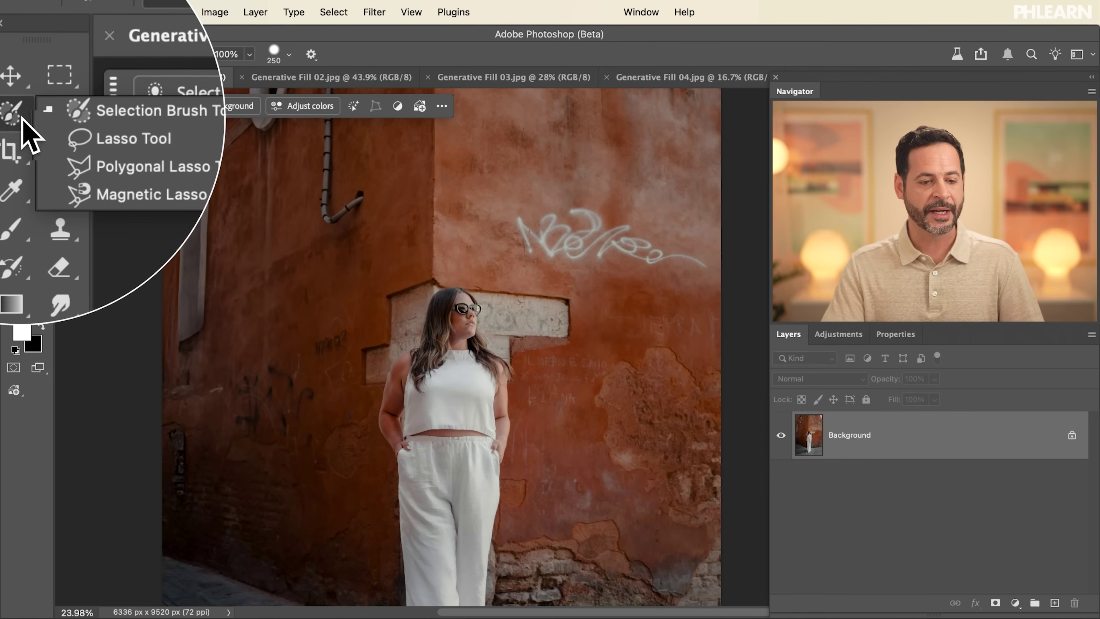
left_click(74, 117)
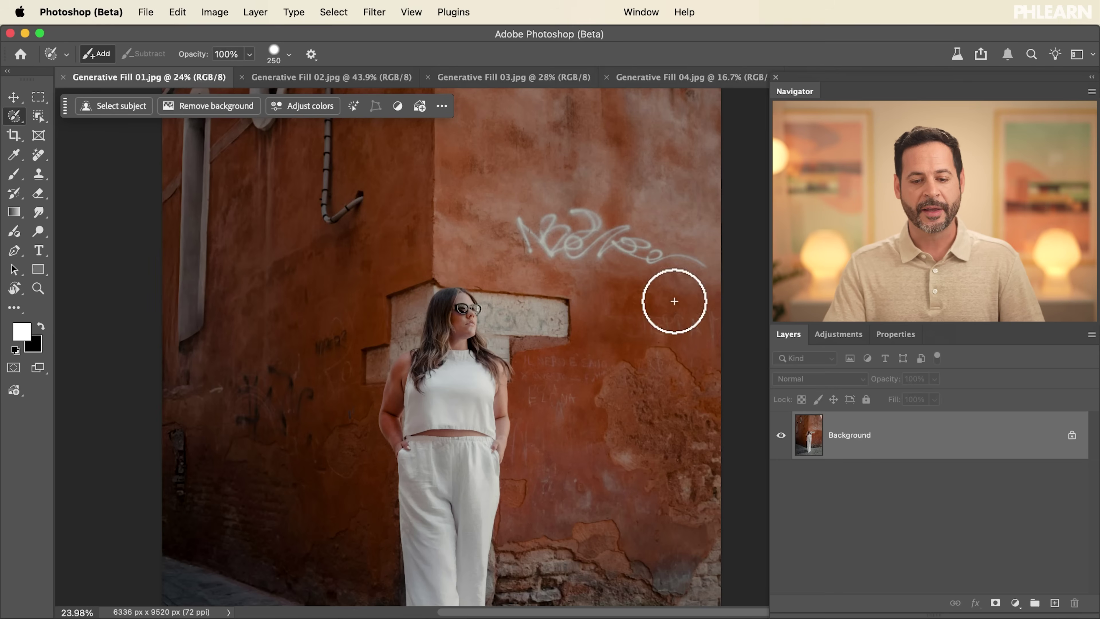
key("super+equal")
scroll(601, 238, "up", 5)
scroll(602, 238, "right", 5)
left_click(283, 245)
mouse_move(283, 246)
left_mouse_down()
mouse_move(347, 206)
mouse_move(399, 202)
mouse_move(654, 286)
mouse_move(678, 307)
mouse_move(681, 332)
mouse_move(628, 350)
mouse_move(454, 347)
mouse_move(317, 313)
mouse_move(281, 294)
mouse_move(285, 260)
left_mouse_up()
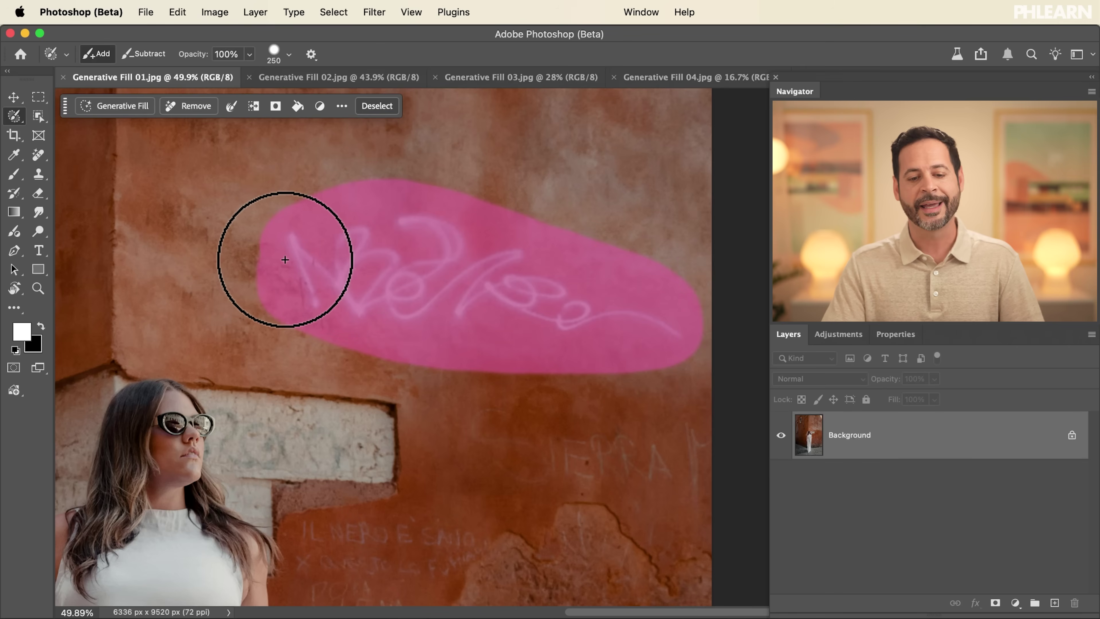
Step: Add the vertical pipe and its bent lower end on the wall to the selection
scroll(442, 275, "left", 5)
scroll(442, 276, "down", 5)
scroll(442, 274, "up", 3)
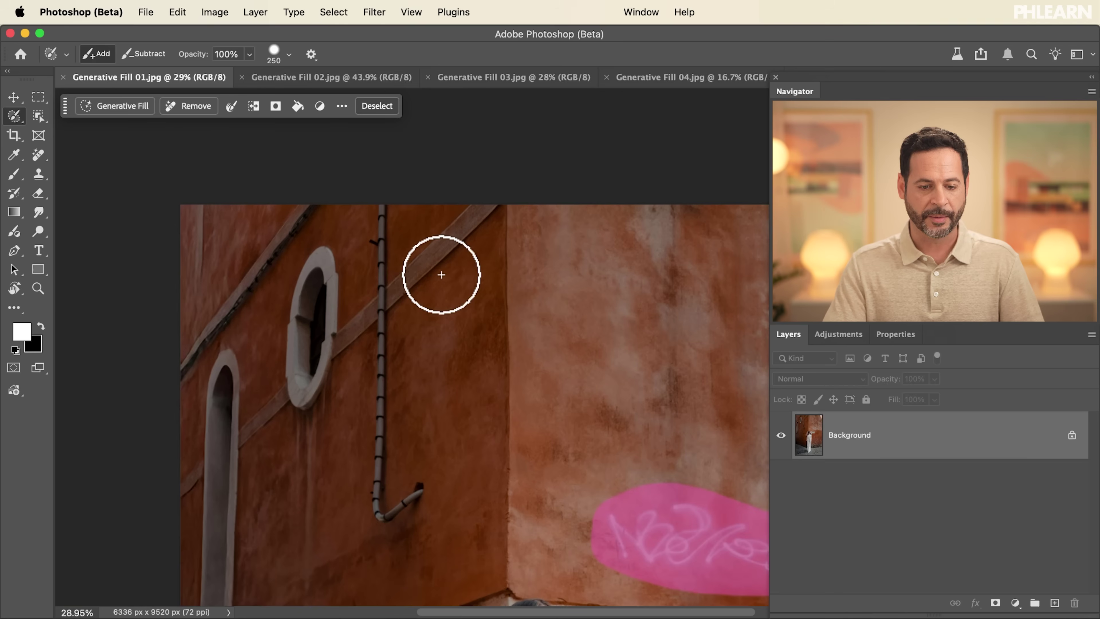
mouse_move(406, 519)
left_mouse_down()
mouse_move(364, 479)
mouse_move(381, 199)
left_mouse_up()
left_click_drag(380, 296, 371, 459)
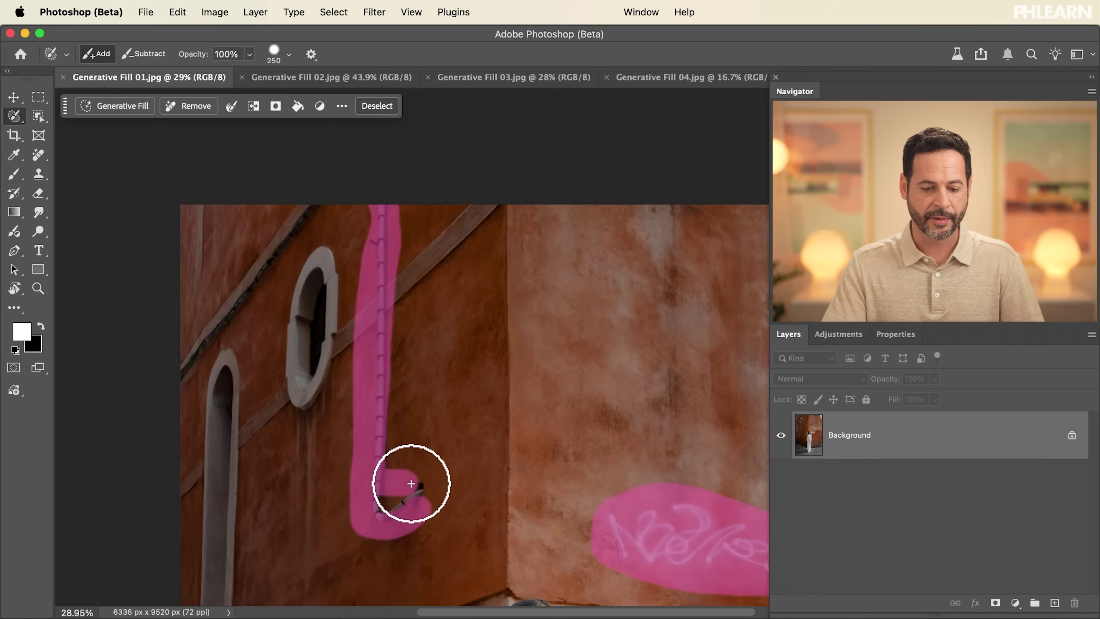
scroll(422, 503, "down", 3)
scroll(422, 504, "right", 5)
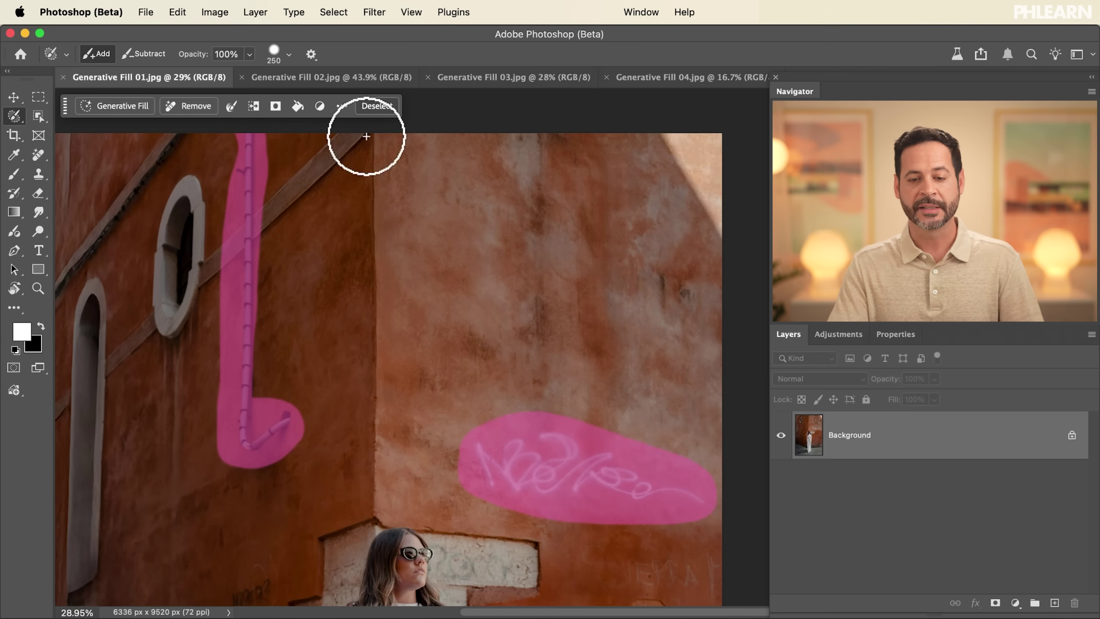
Step: Move the Contextual Task Bar slightly and check its visibility and pin-position options
left_click(642, 12)
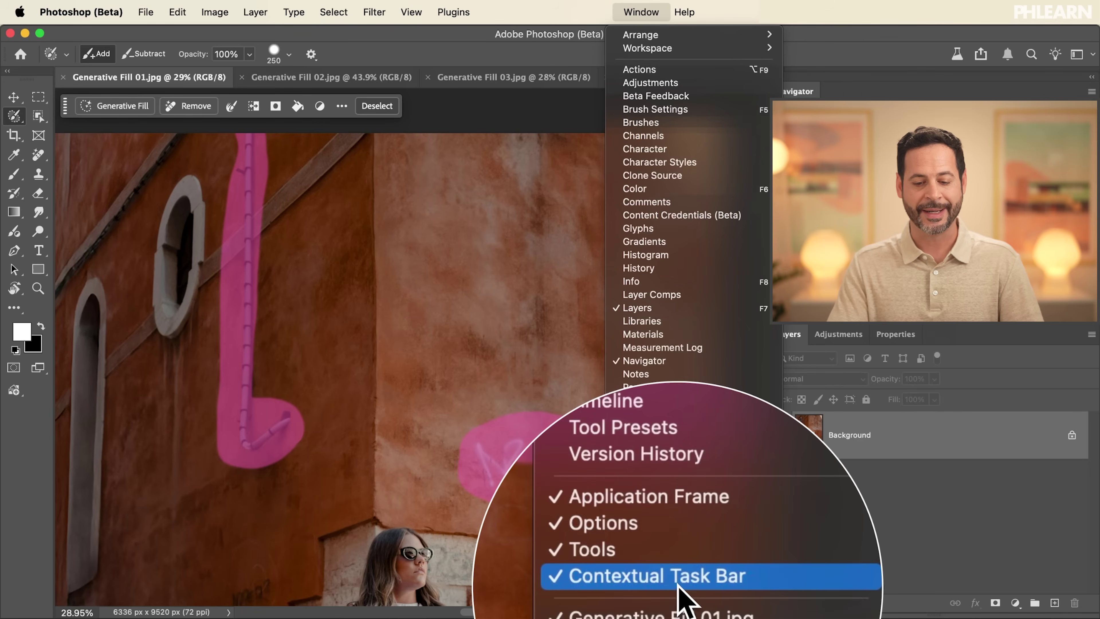
left_click(687, 595)
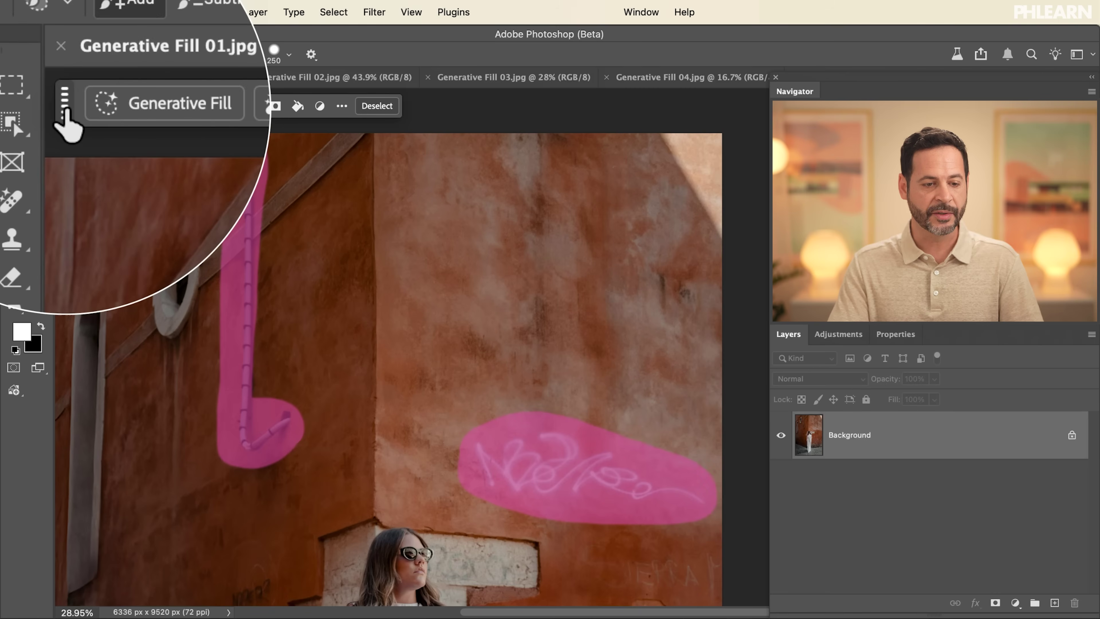
mouse_move(65, 106)
left_mouse_down()
mouse_move(160, 238)
mouse_move(280, 538)
mouse_move(68, 116)
left_mouse_up()
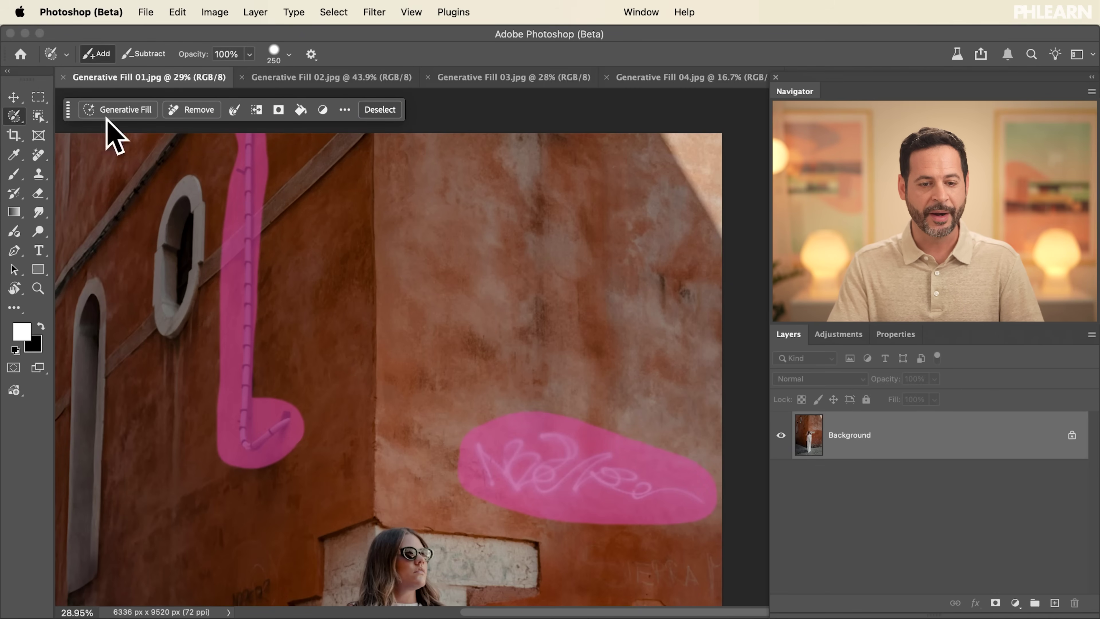
left_click(344, 109)
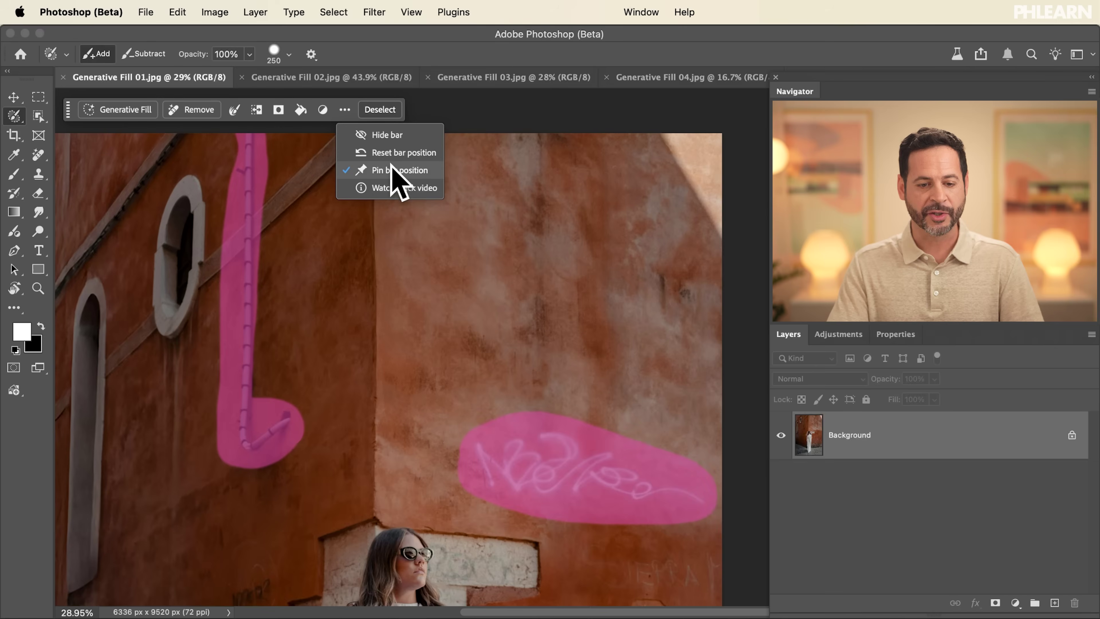
left_click(393, 173)
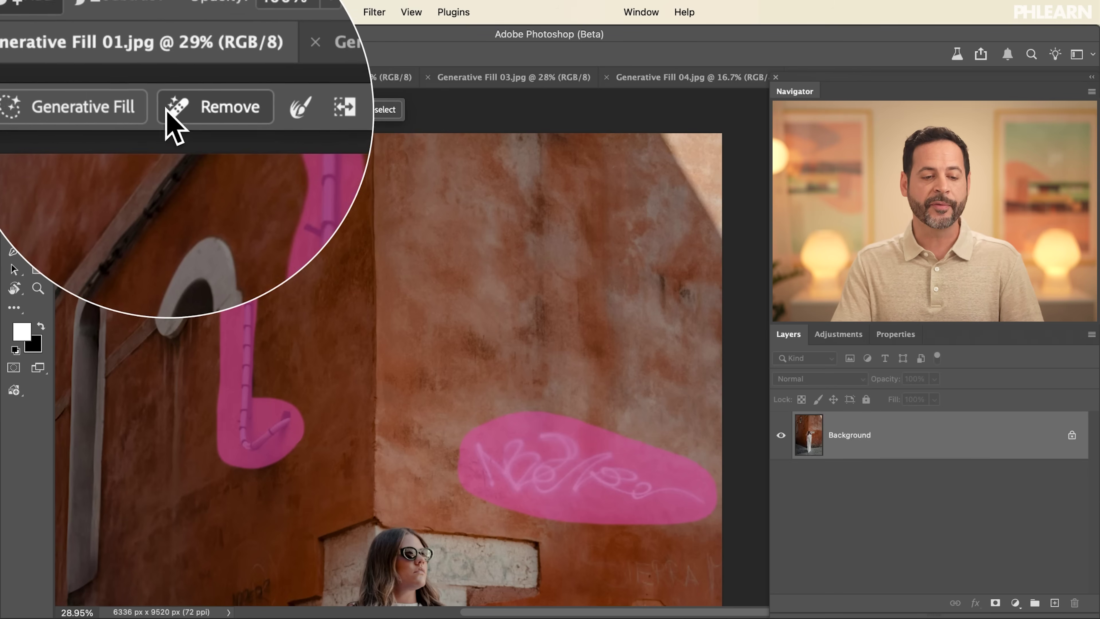
Step: Run Generative Fill on the masked pipe and graffiti using the Firefly Image 3 model with an empty prompt
left_click(133, 113)
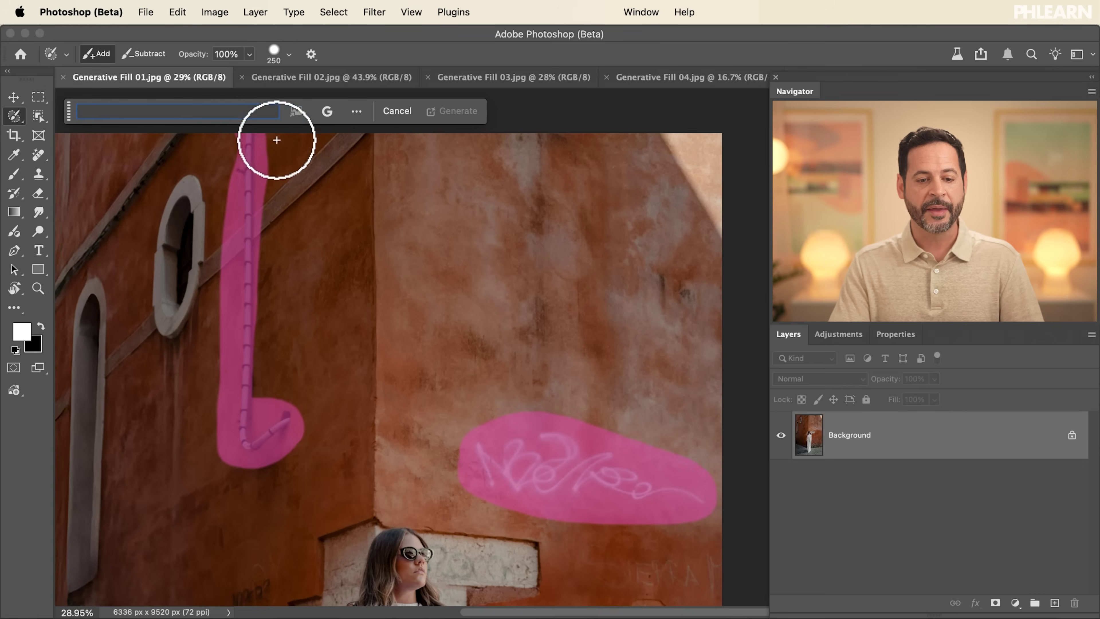
left_click(329, 113)
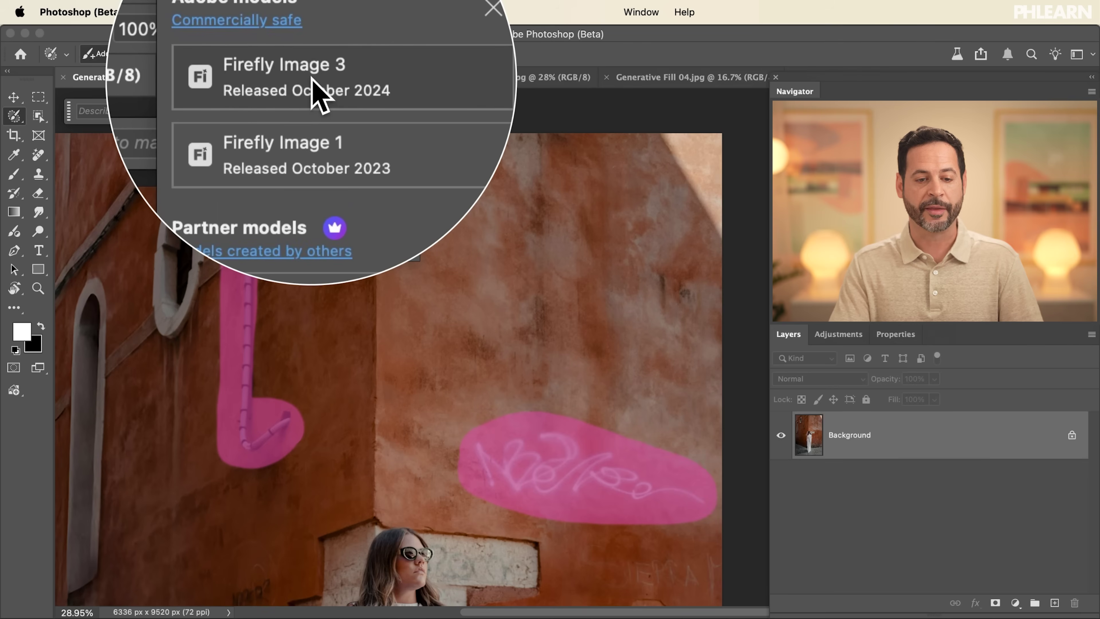
left_click(320, 94)
left_click(327, 112)
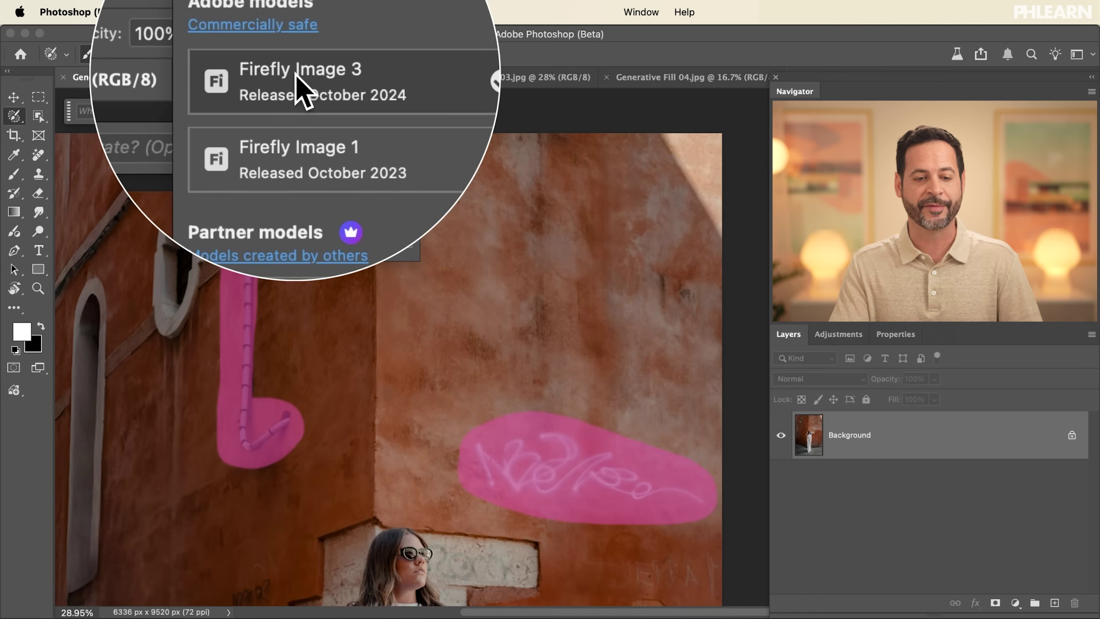
left_click(446, 51)
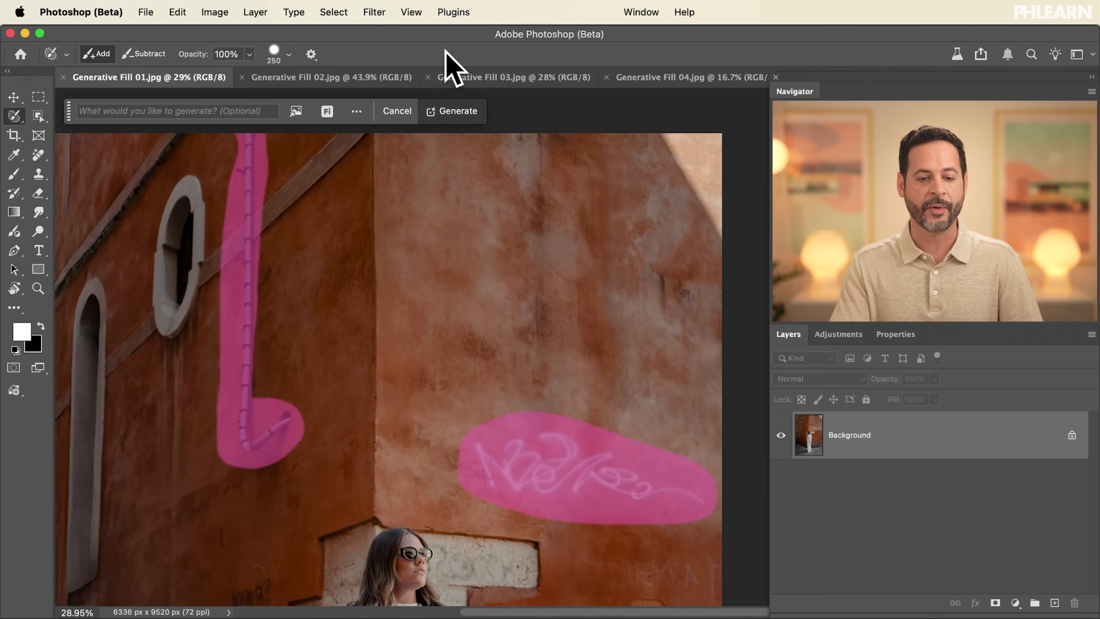
left_click(455, 112)
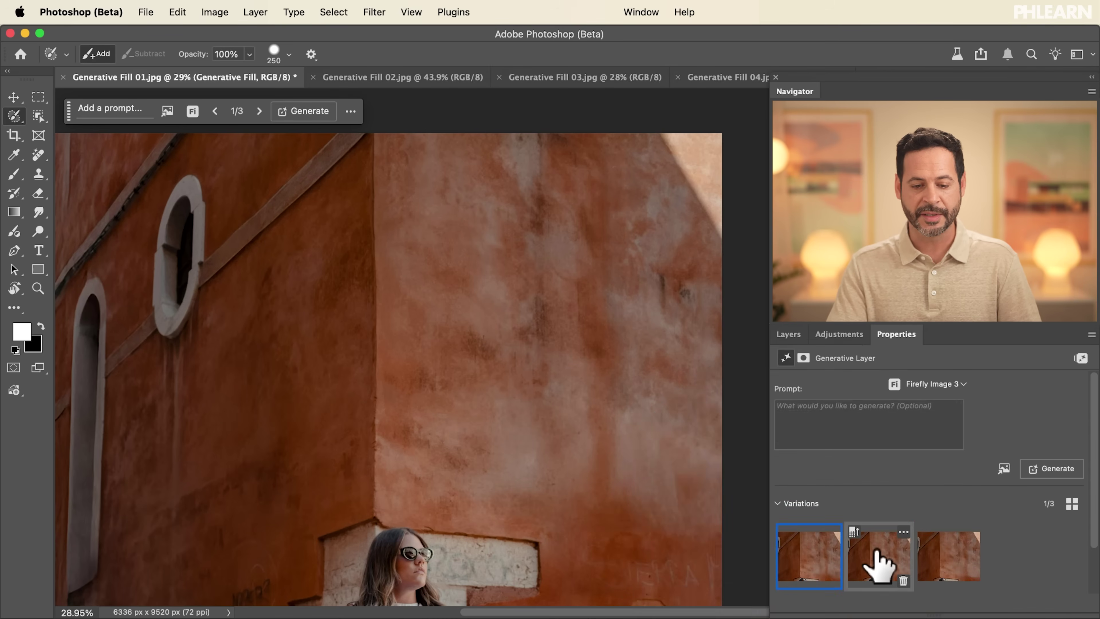
Step: Compare the generated variations of the cleaned wall and keep the second one
left_click(877, 563)
left_click(945, 563)
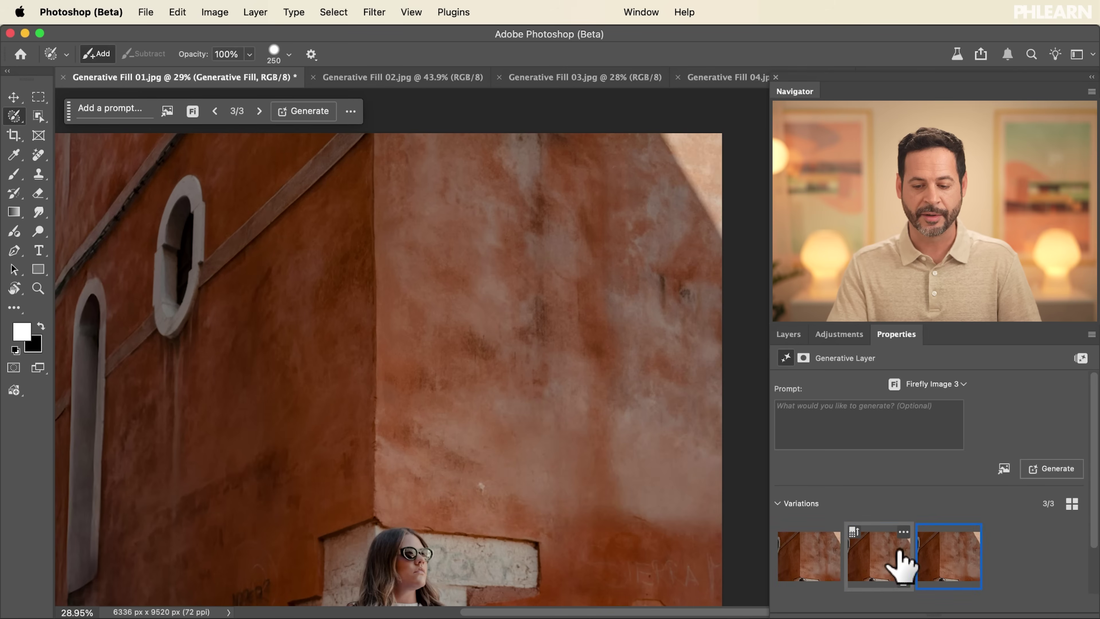
left_click(876, 561)
scroll(553, 346, "down", 10)
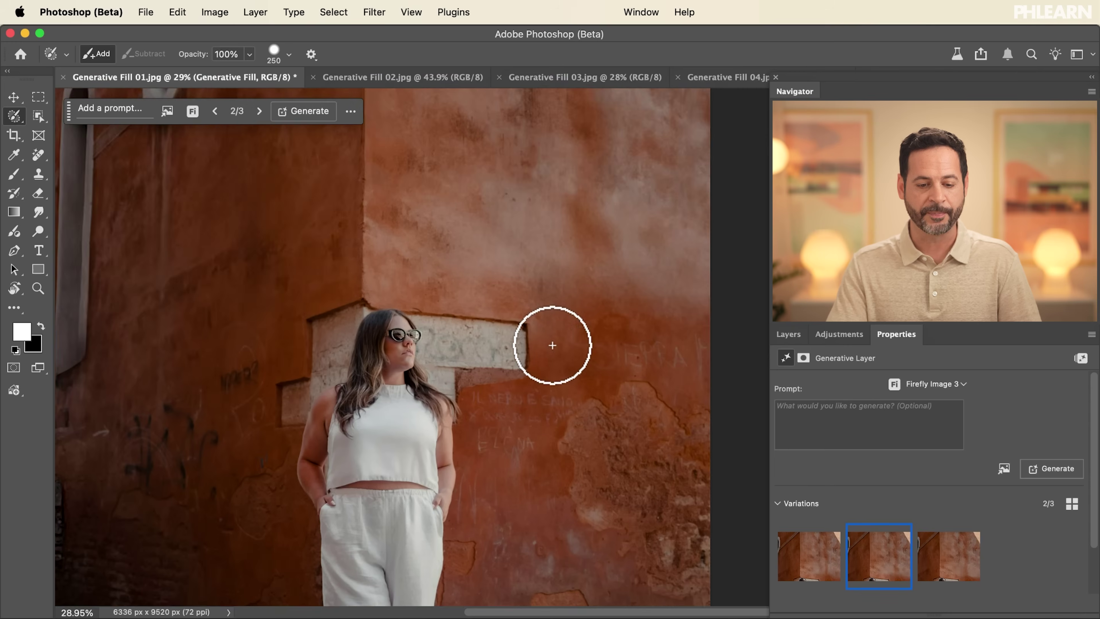
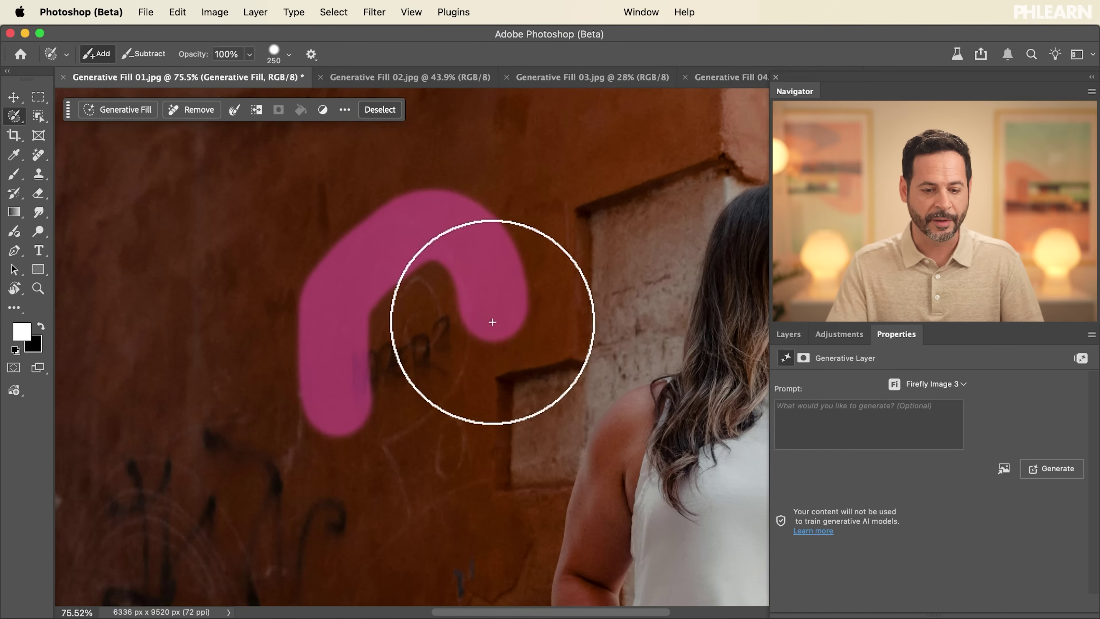
Step: Add the large dark graffiti on the shaded wall and the small mark near the woman's elbow to the selection
scroll(369, 419, "down", 5)
scroll(369, 420, "left", 5)
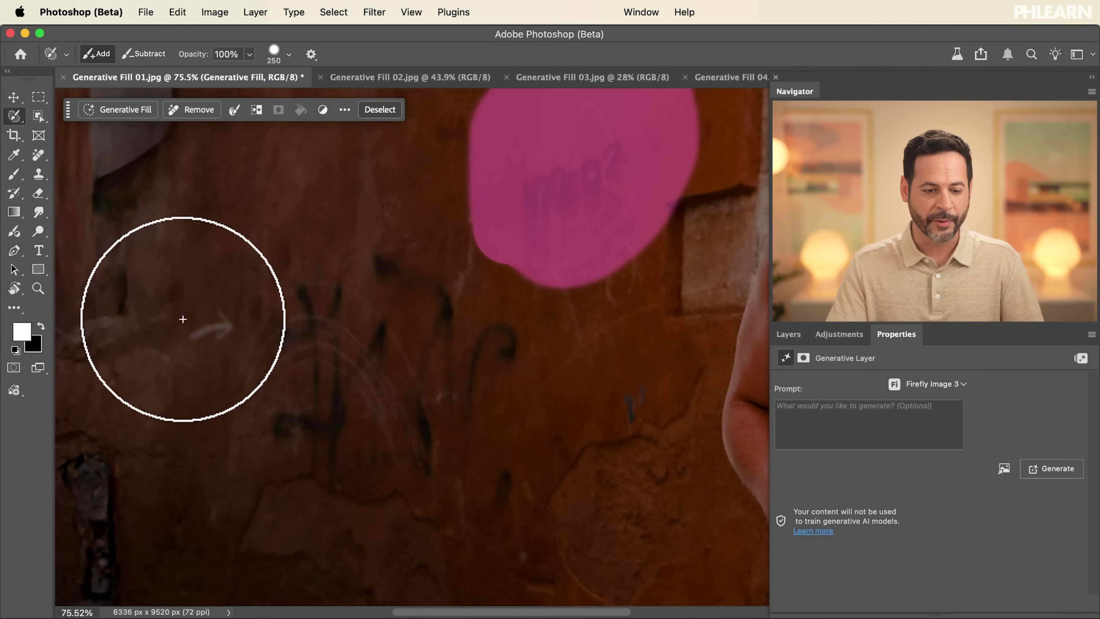
mouse_move(326, 501)
left_mouse_down()
mouse_move(202, 399)
mouse_move(201, 319)
left_mouse_up()
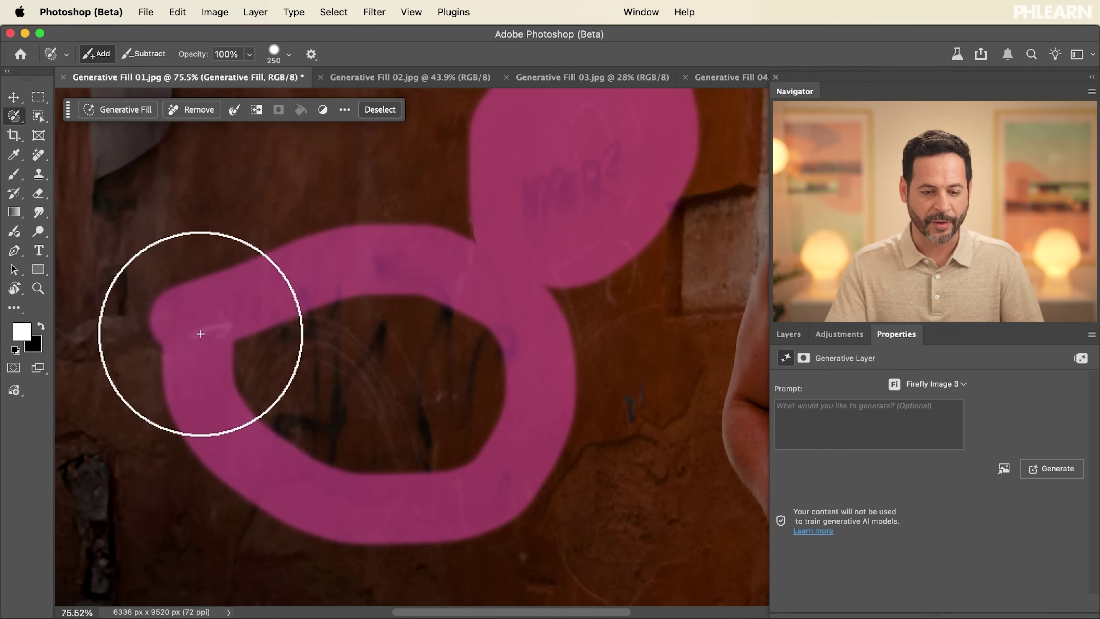
scroll(209, 352, "down", 5)
scroll(209, 352, "right", 4)
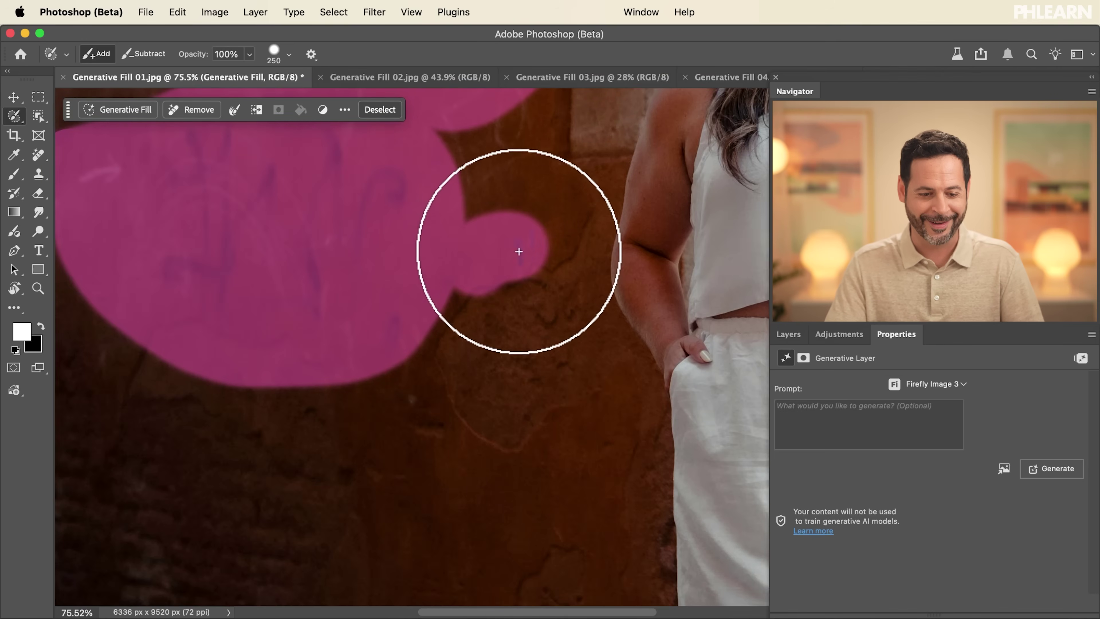
Step: Check the surrounding wall for leftover marks and paint over the faint graffiti beside the woman's shoulder in the selection
scroll(522, 273, "down", 5)
scroll(522, 273, "up", 5)
scroll(522, 273, "left", 5)
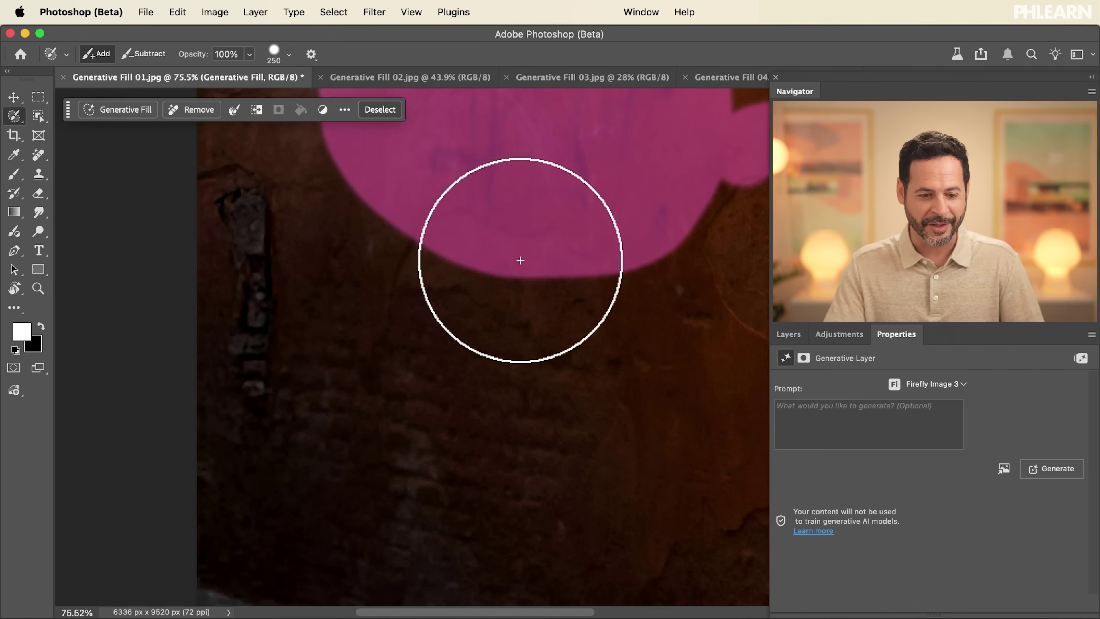
scroll(521, 259, "up", 10)
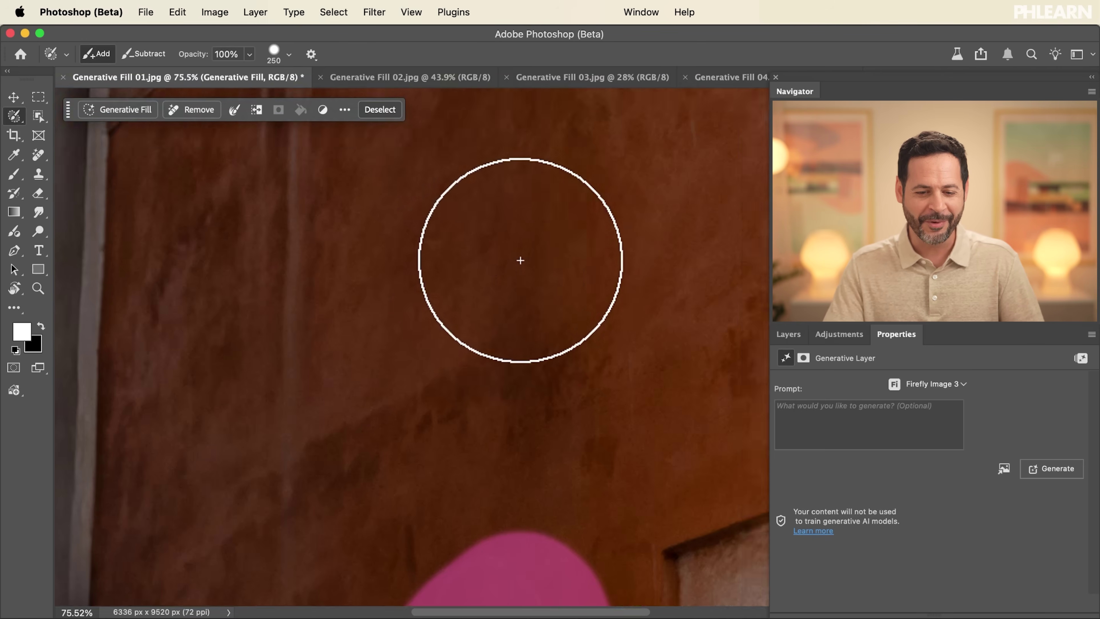
scroll(520, 260, "down", 10)
scroll(520, 260, "right", 8)
mouse_move(357, 364)
left_mouse_down()
mouse_move(356, 352)
mouse_move(393, 327)
mouse_move(374, 335)
left_mouse_up()
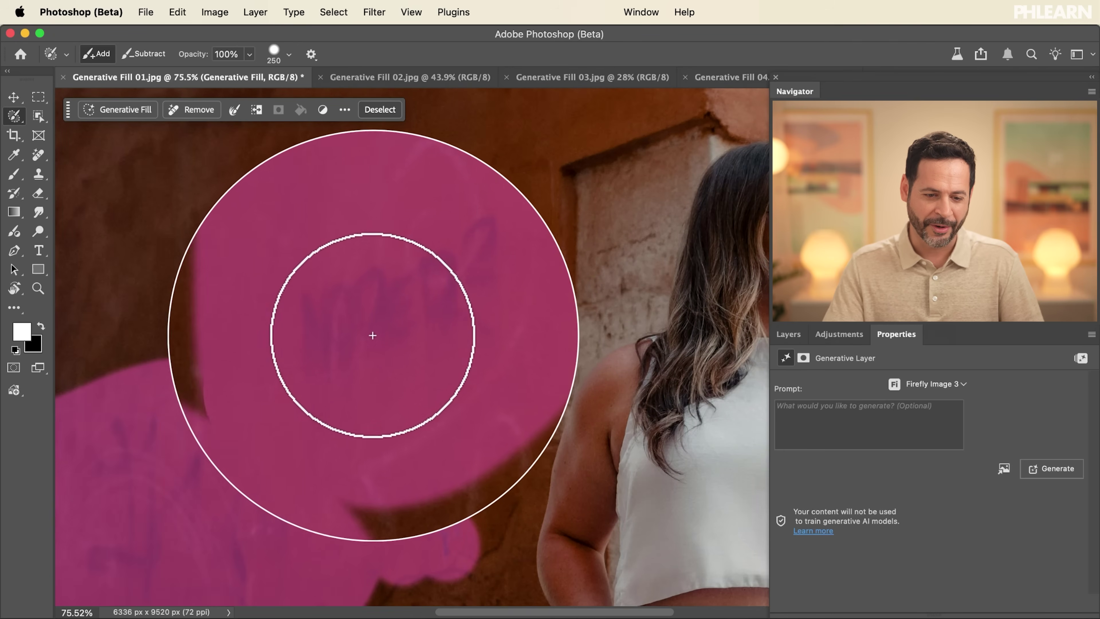
Step: Paint over the faint graffiti on the pale stone patch beside the woman's face to add it to the selection
scroll(373, 335, "down", 5)
scroll(405, 330, "right", 6)
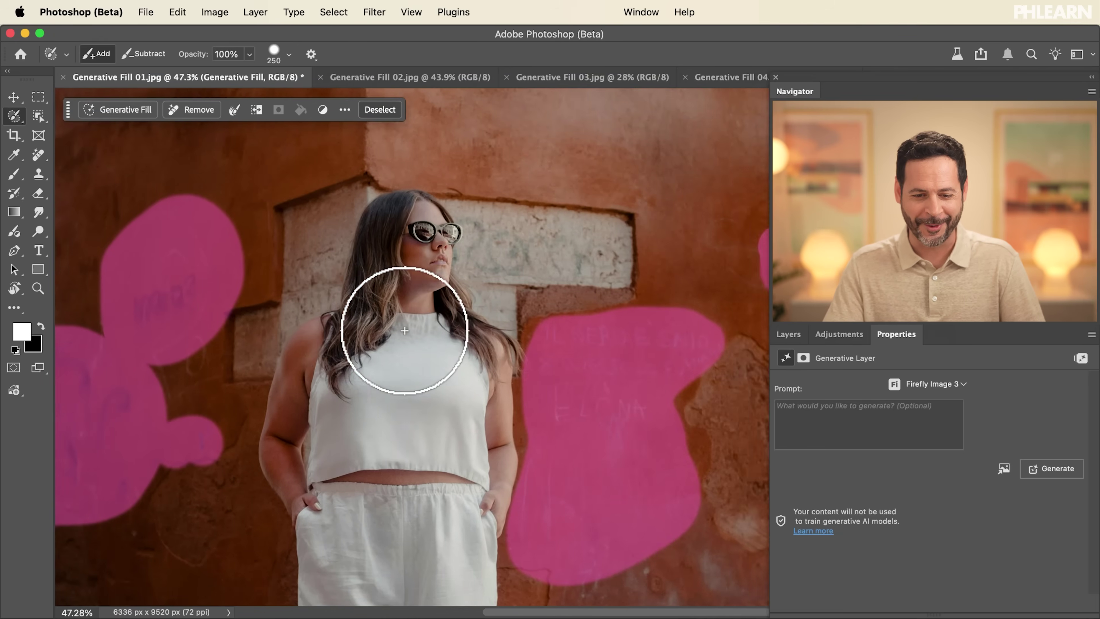
scroll(405, 330, "left", 2)
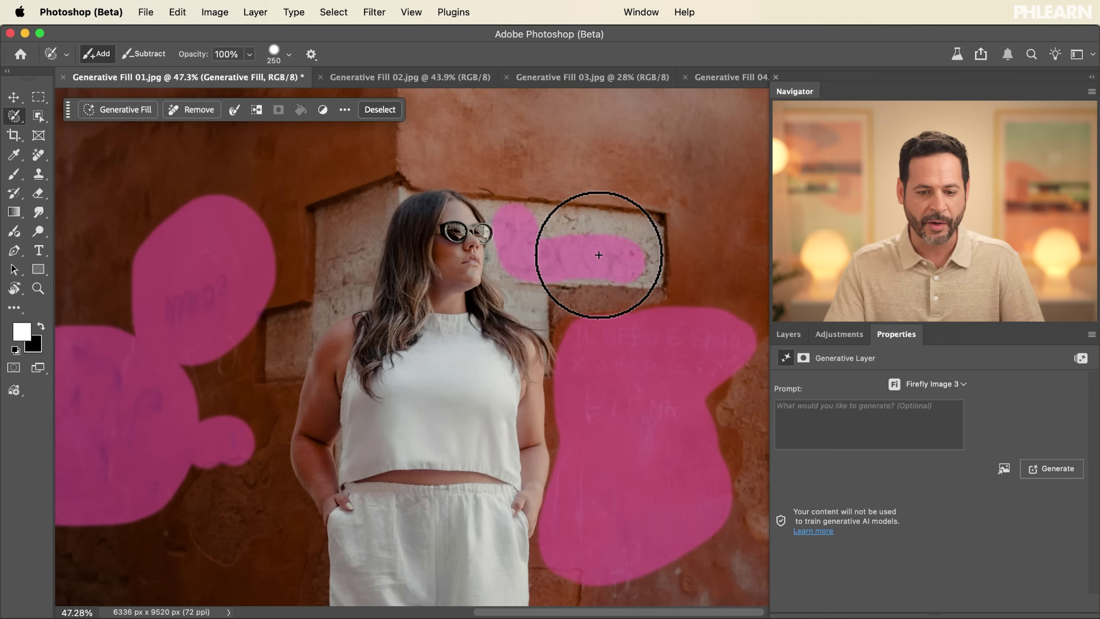
Step: Examine the lower wall and both sides of the photo for marks missing from the selection
scroll(542, 249, "down", 10)
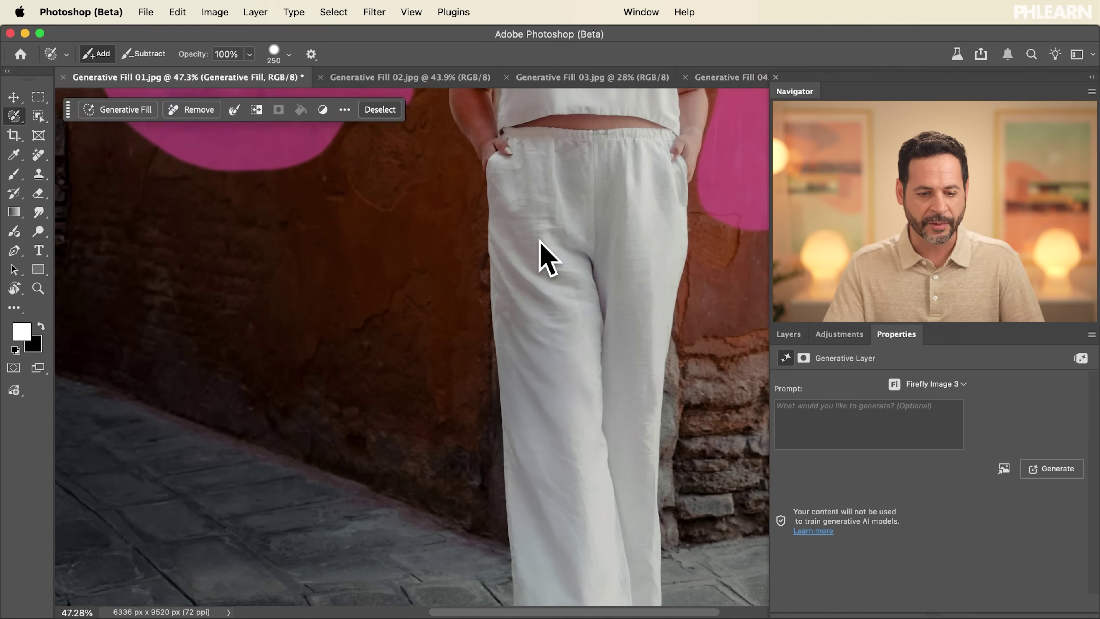
scroll(540, 241, "left", 8)
scroll(541, 252, "up", 8)
scroll(541, 251, "right", 15)
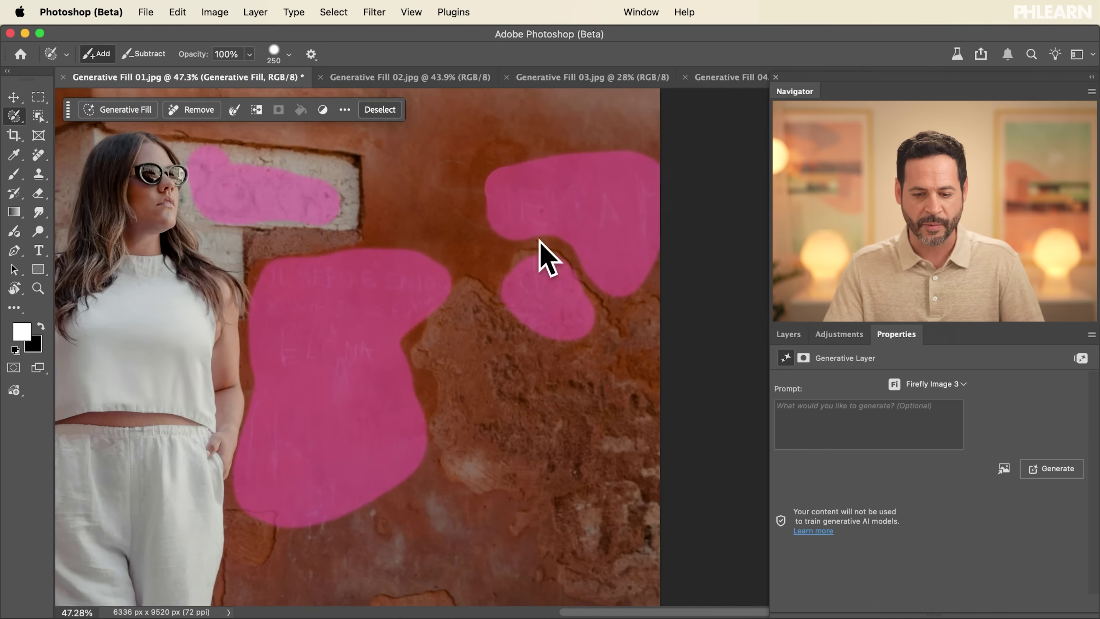
scroll(541, 251, "left", 8)
scroll(542, 252, "down", 10)
scroll(546, 256, "left", 2)
scroll(538, 240, "down", 5)
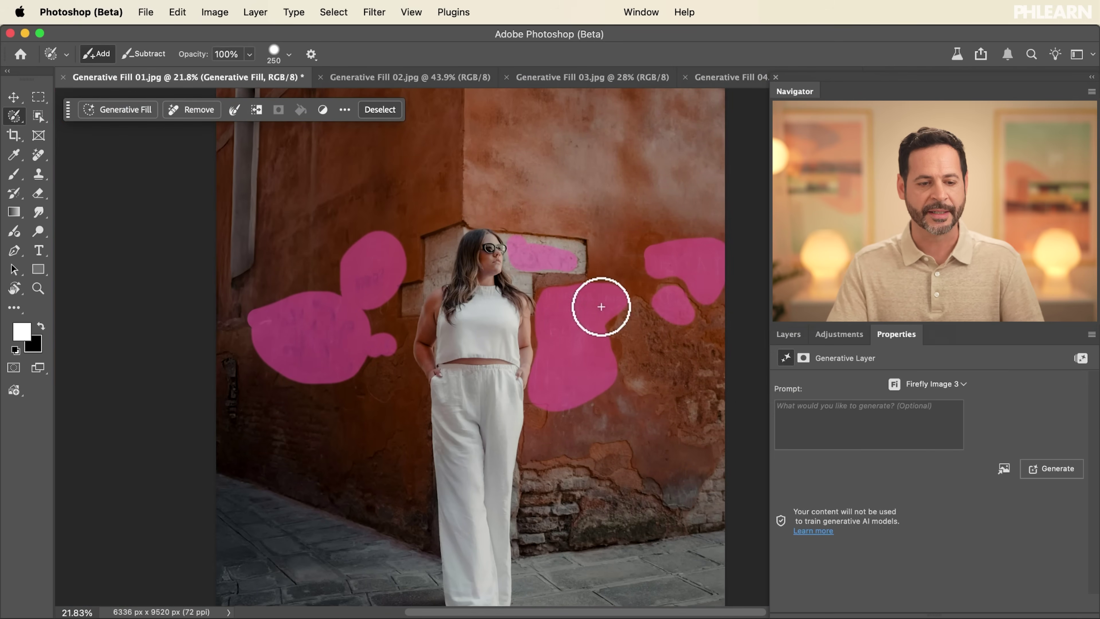
Step: Run Generative Fill on the selected graffiti areas using the Firefly Image 3 model with an empty prompt
left_click(115, 109)
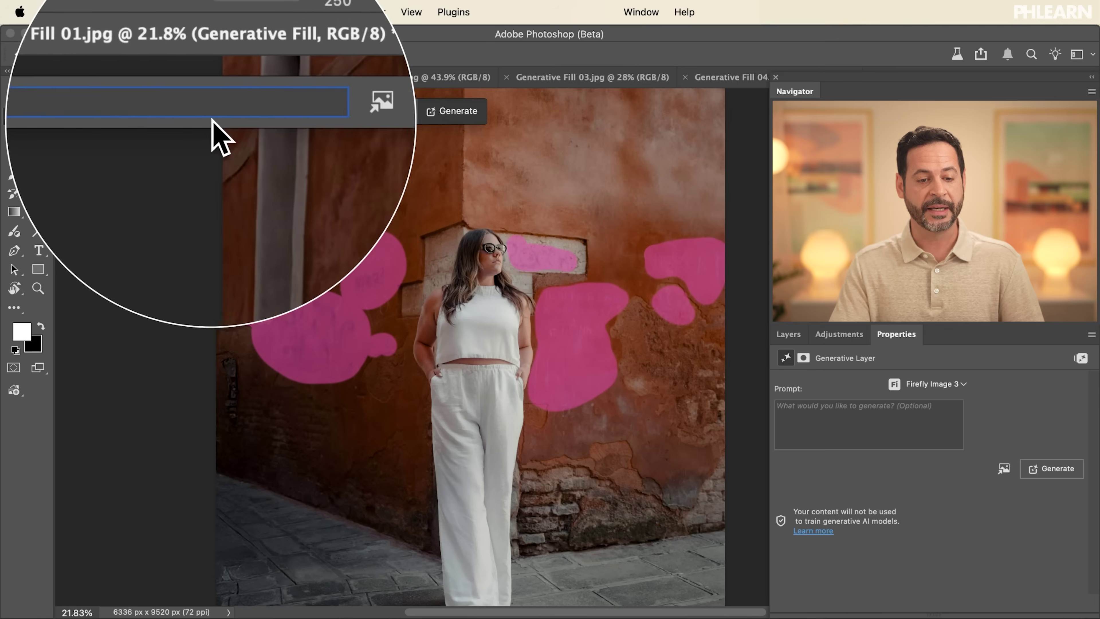
left_click(333, 114)
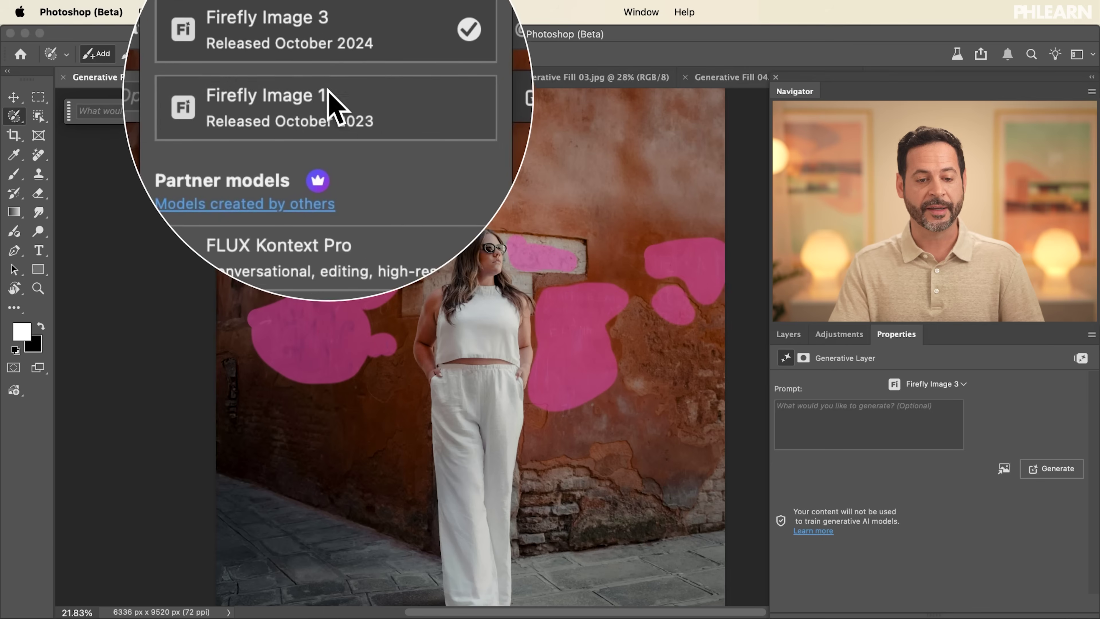
left_click(332, 90)
left_click(451, 111)
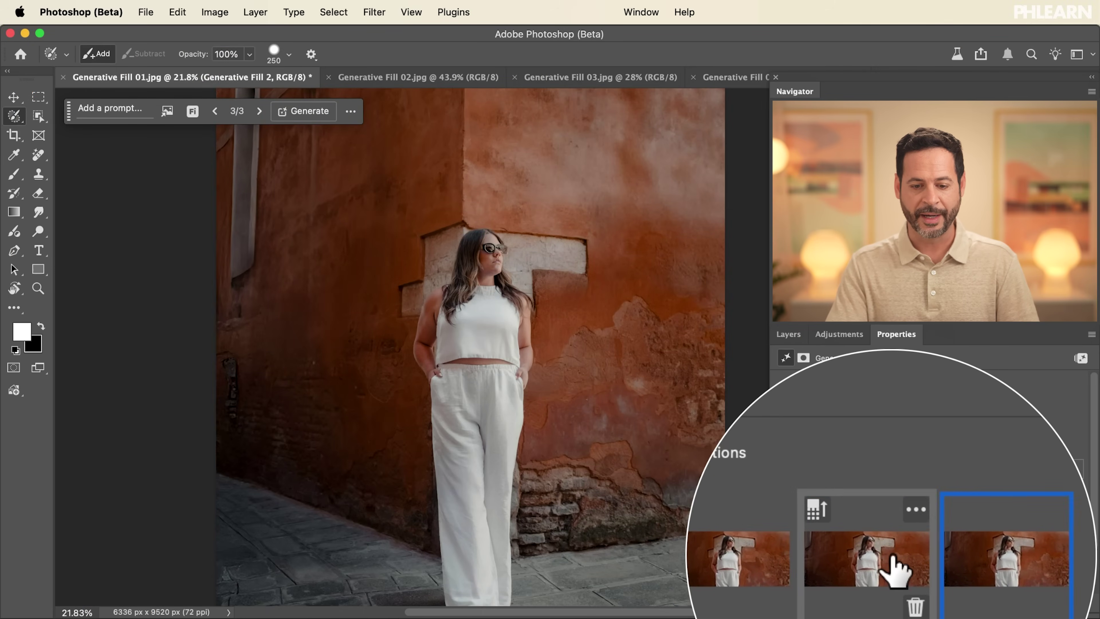
Step: Choose the second generated variation and inspect the cleaned wall around the woman up close
scroll(637, 306, "up", 5)
scroll(611, 284, "up", 3)
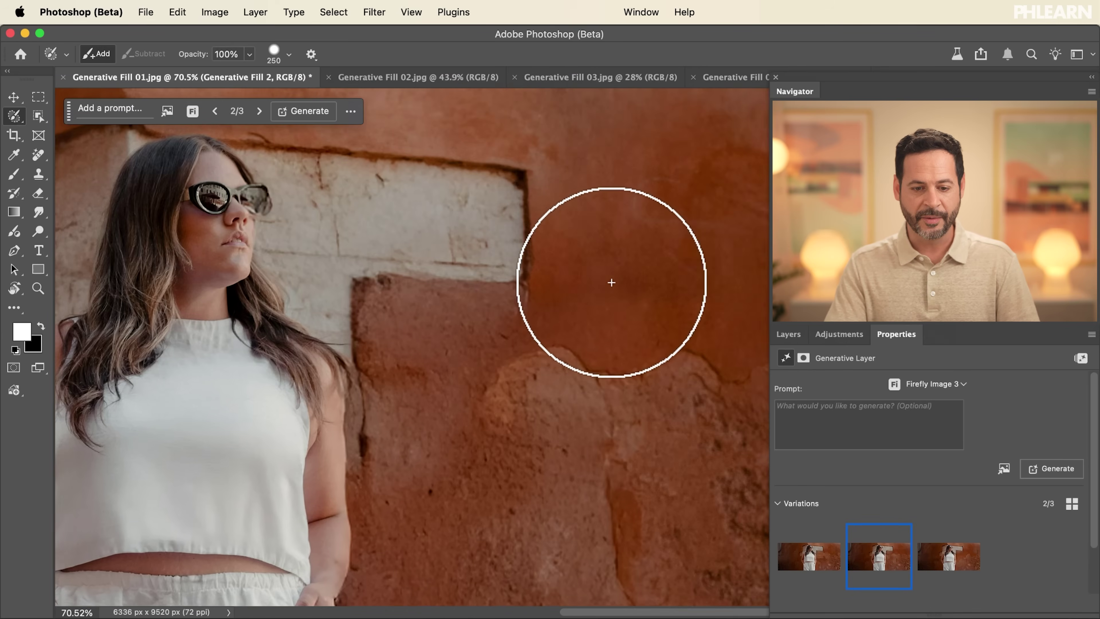
scroll(611, 282, "down", 6)
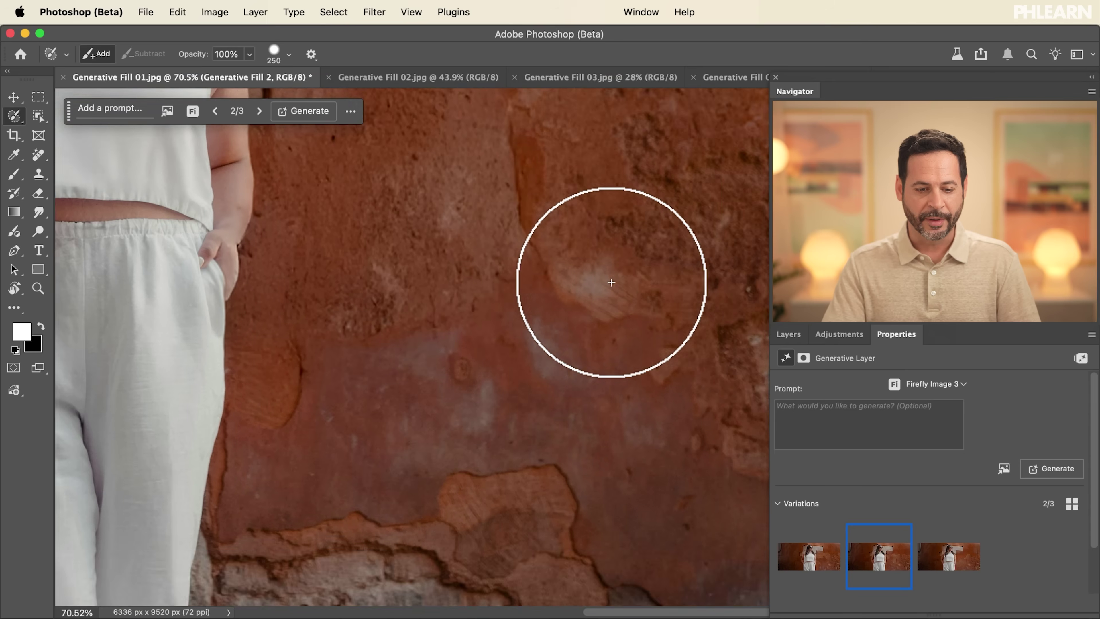
scroll(611, 283, "up", 6)
scroll(611, 282, "left", 4)
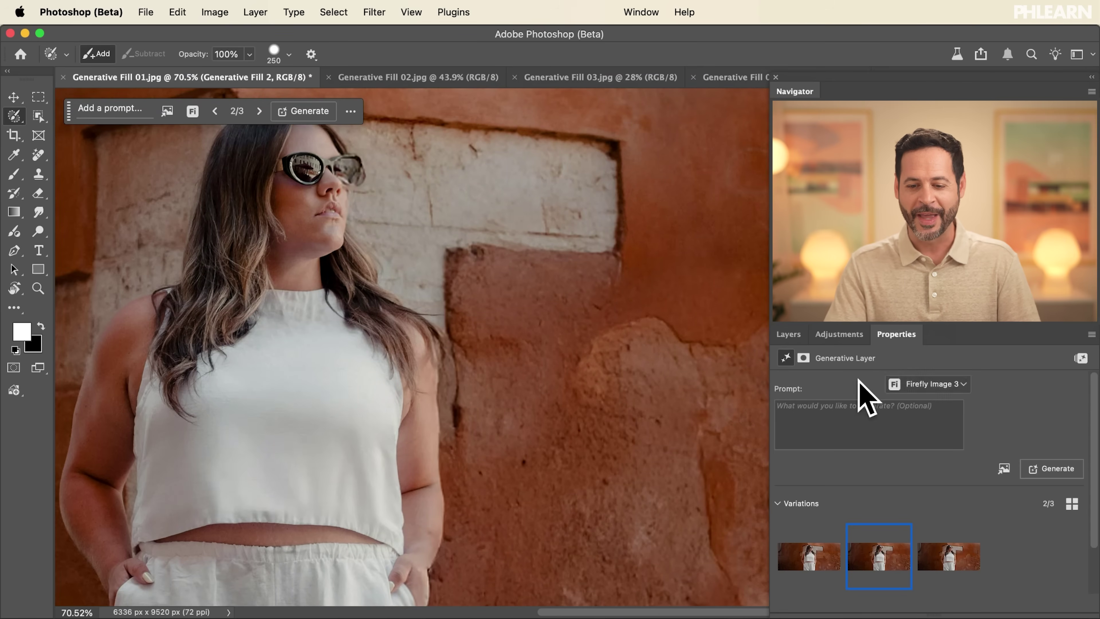
Step: Hide and restore the Generative Fill and Generative Fill 2 layers to compare the whole photo before and after cleanup
left_click(788, 335)
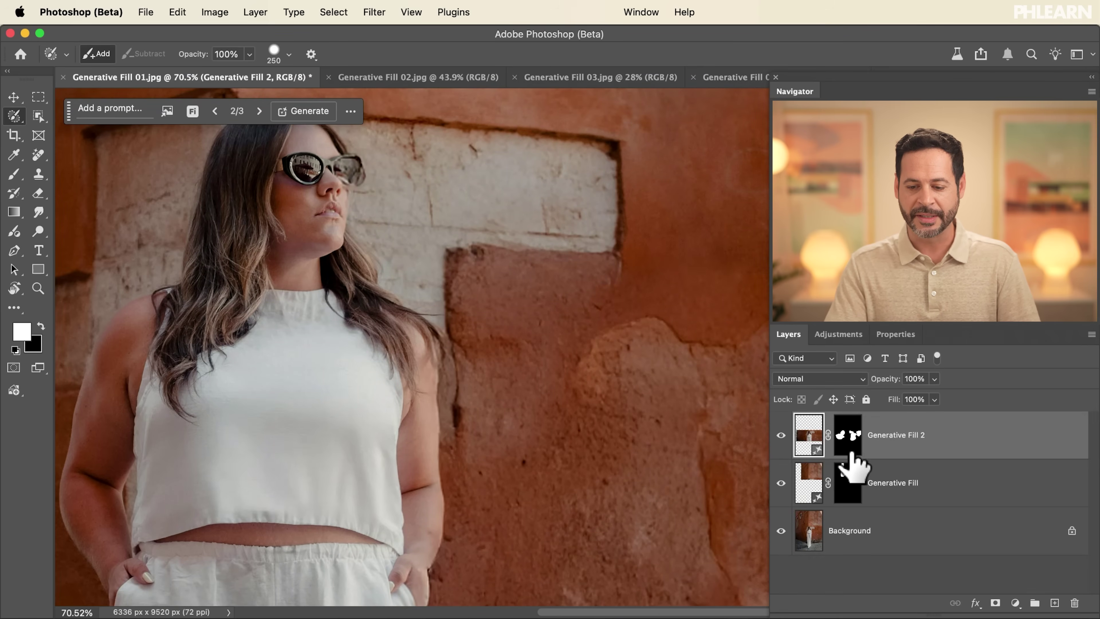
scroll(665, 393, "down", 5)
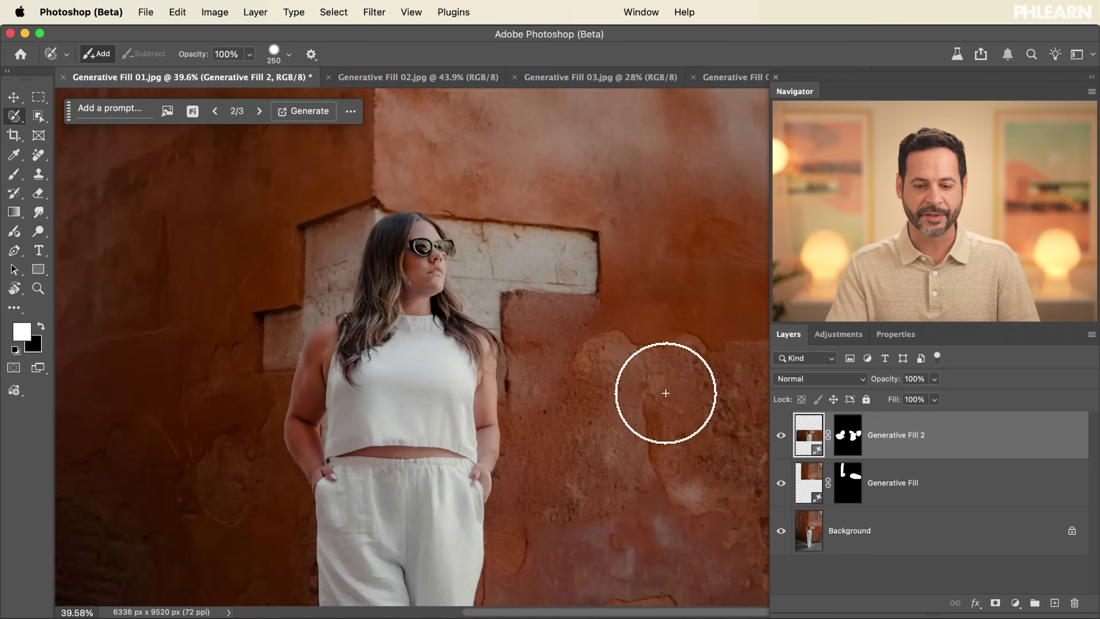
scroll(665, 392, "down", 1)
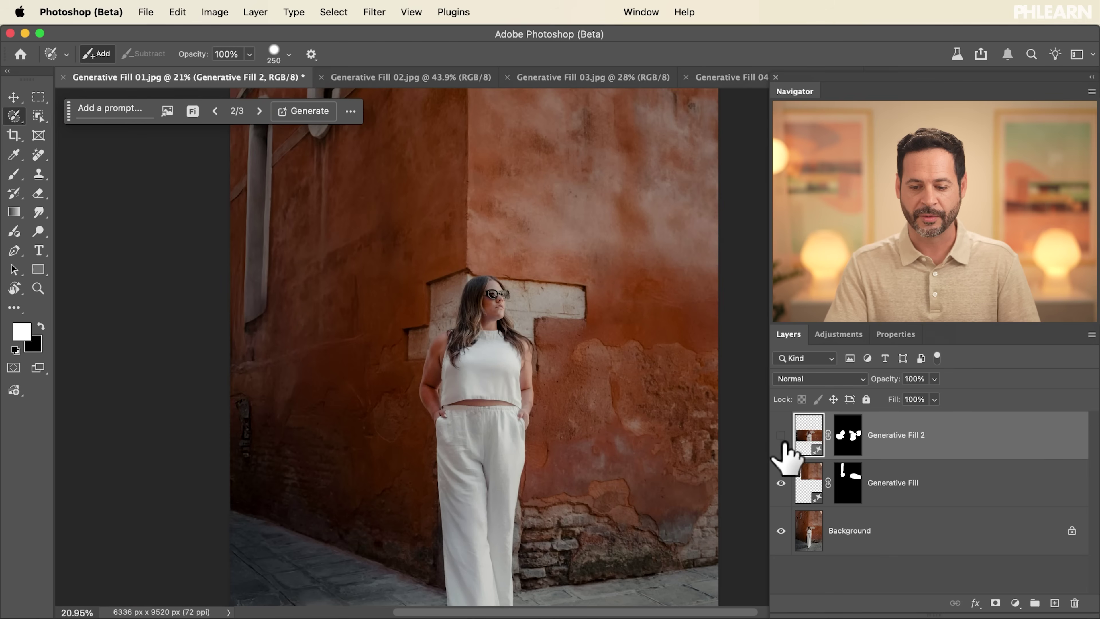
left_click(781, 482)
scroll(634, 407, "down", 2)
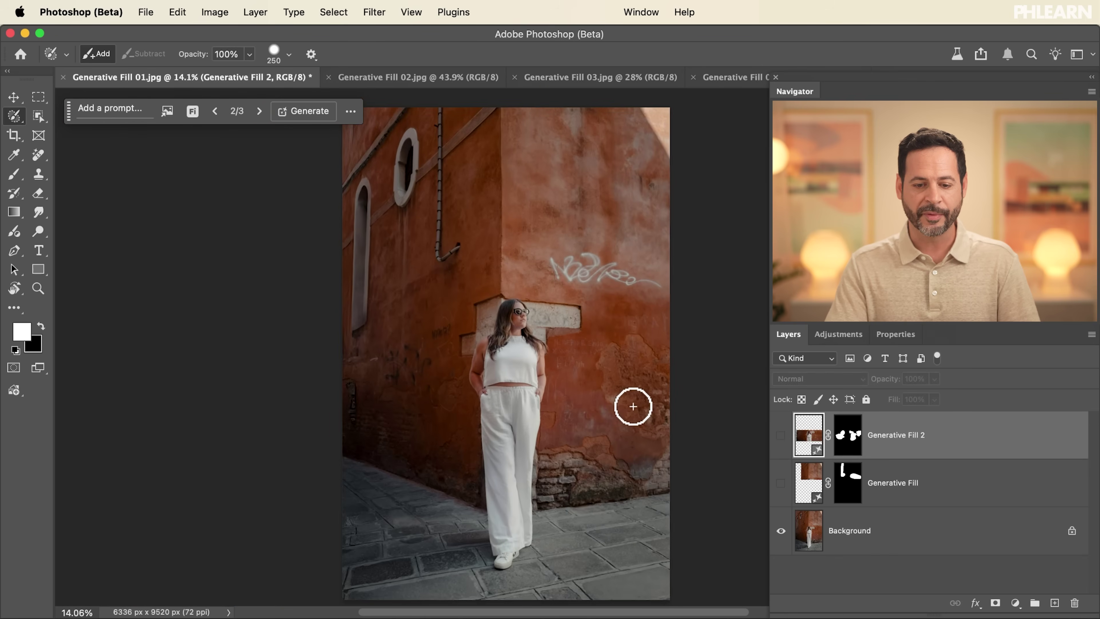
left_click(782, 434)
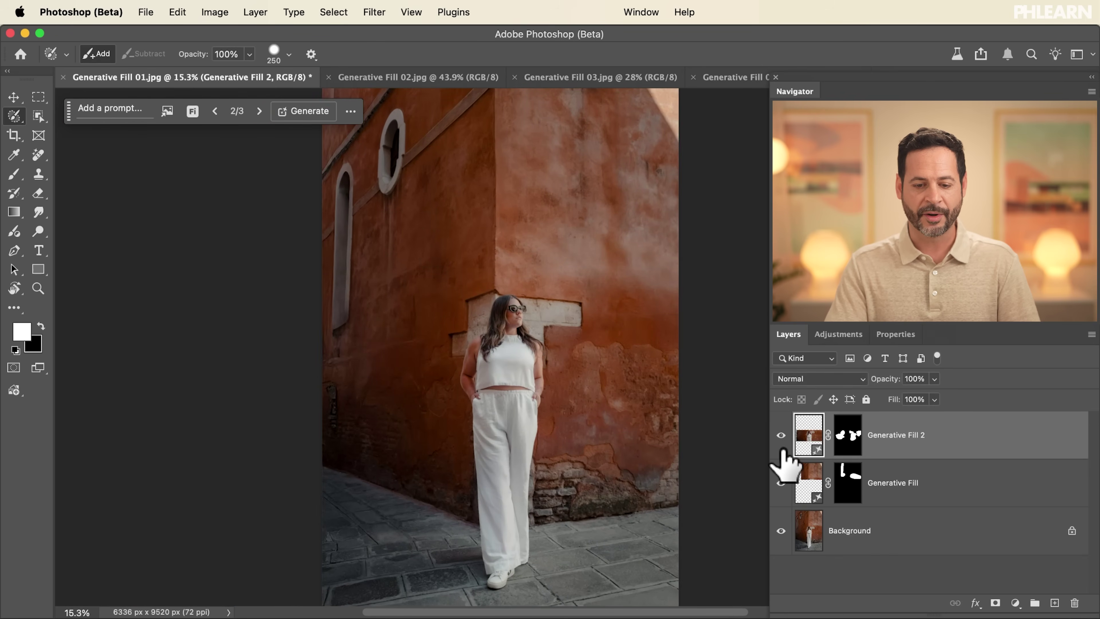
Step: Compare the wall close to the woman with and without both generative fill layers, leaving the layers visible
scroll(568, 374, "up", 6)
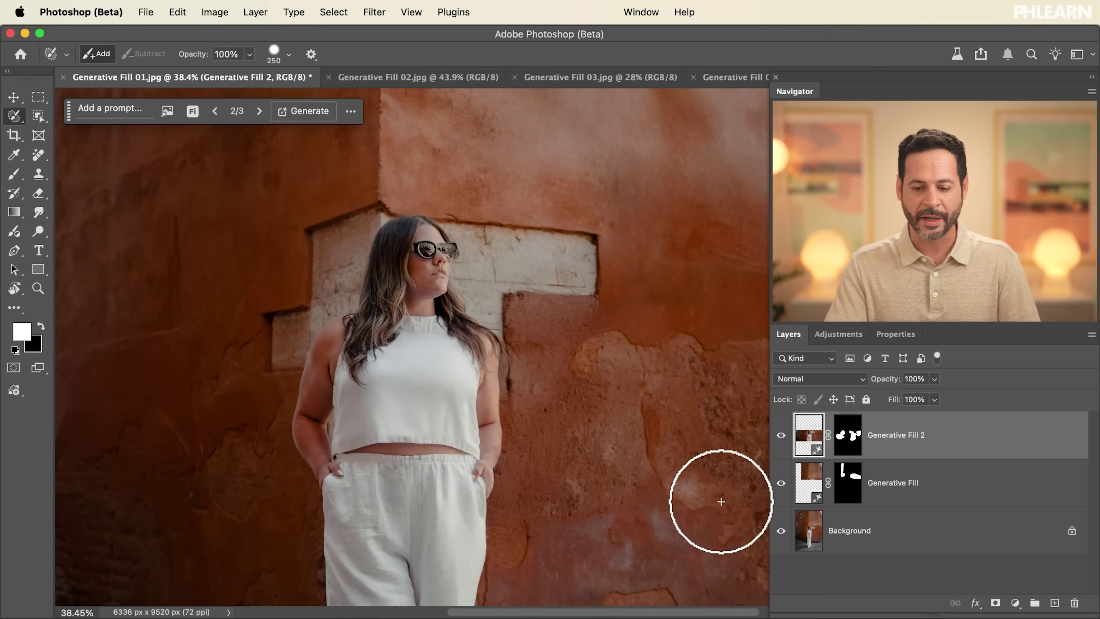
left_click(781, 483)
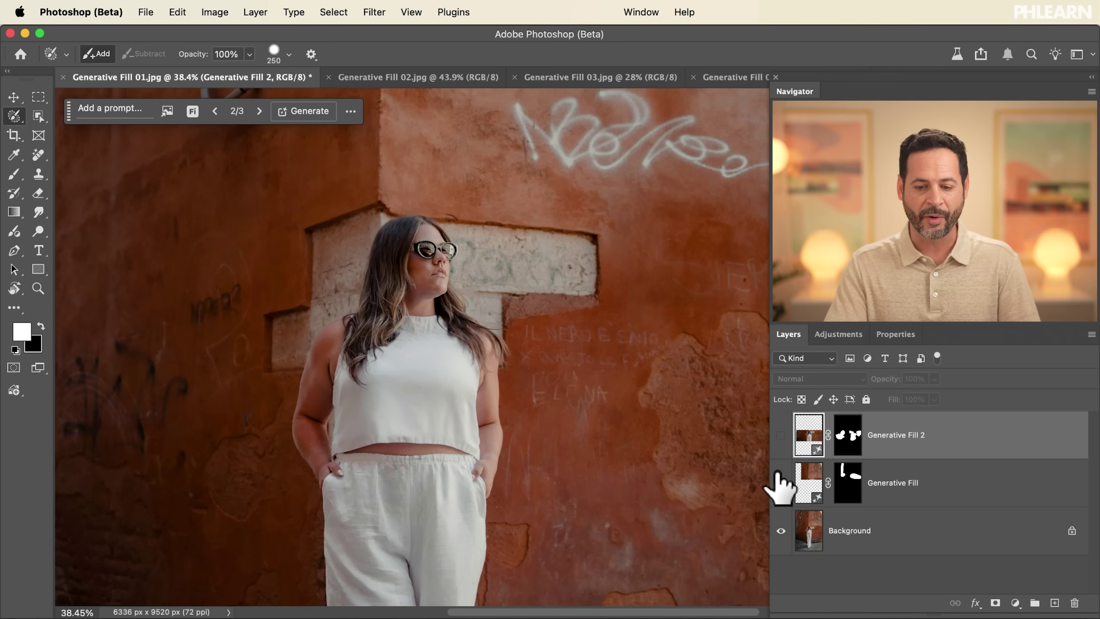
left_click(780, 433)
left_click(781, 435)
left_click(780, 435)
left_click(780, 435)
left_click(781, 435)
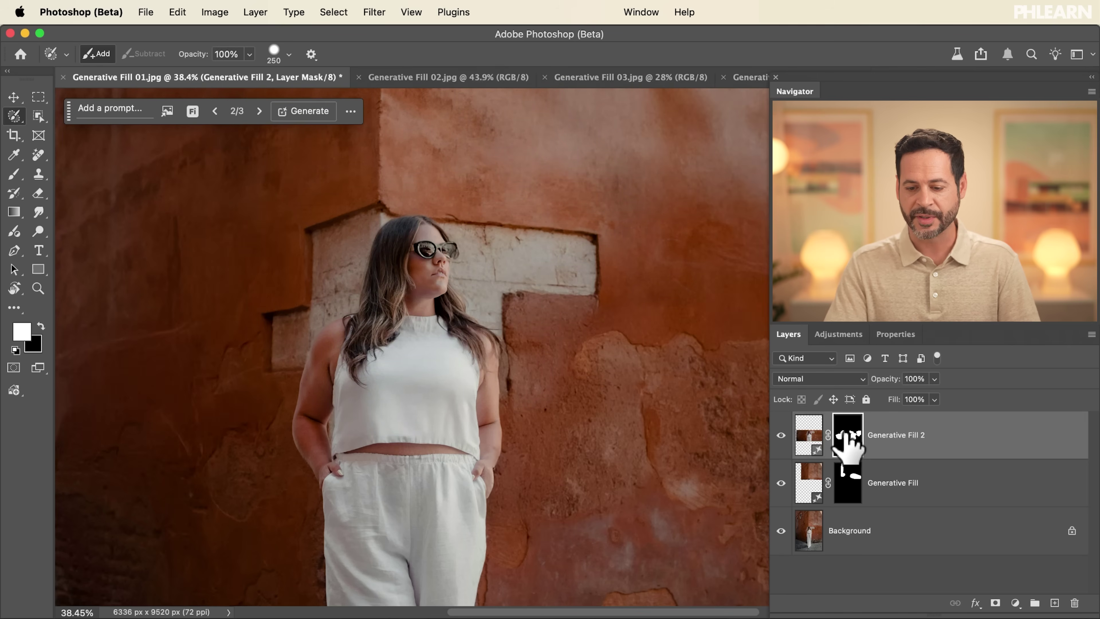
Step: Target the Generative Fill 2 layer mask and ready the Brush tool with black as the foreground color
key("b")
key("x")
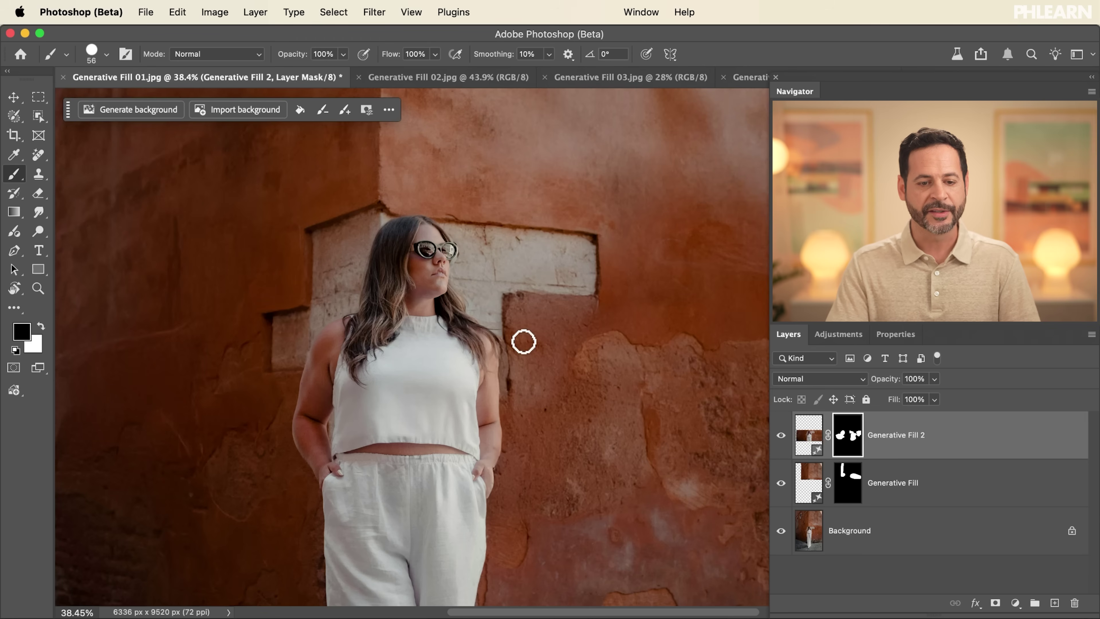
scroll(523, 342, "down", 3)
scroll(523, 342, "up", 3)
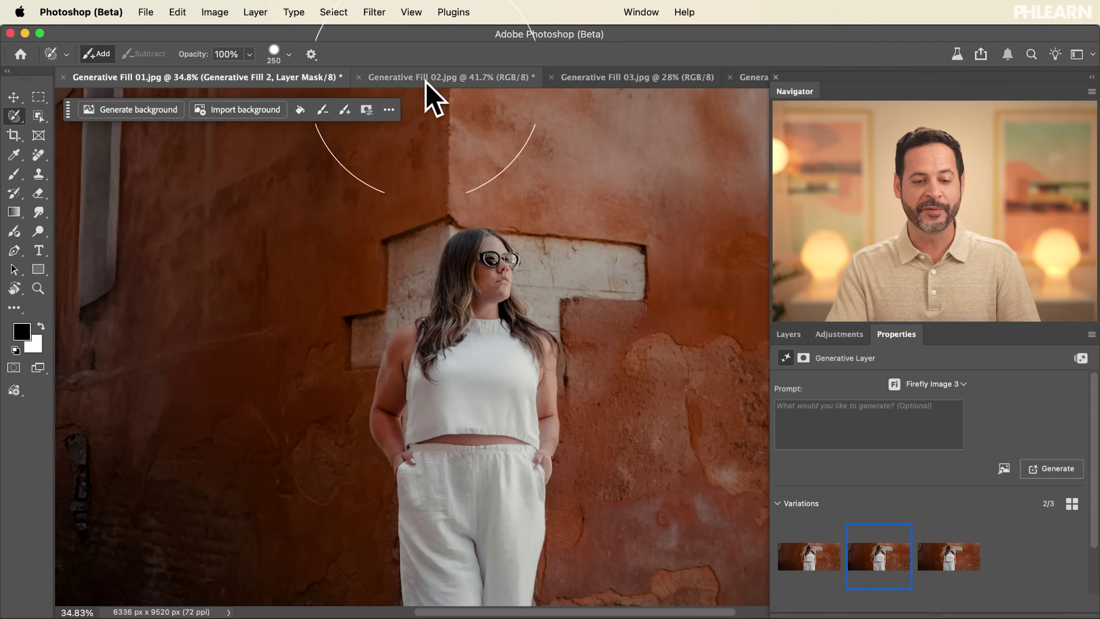
Step: Switch to Generative Fill 02.jpg and mask the front lawn beside the stair railing with the Selection Brush
left_click(427, 78)
scroll(573, 380, "down", 1)
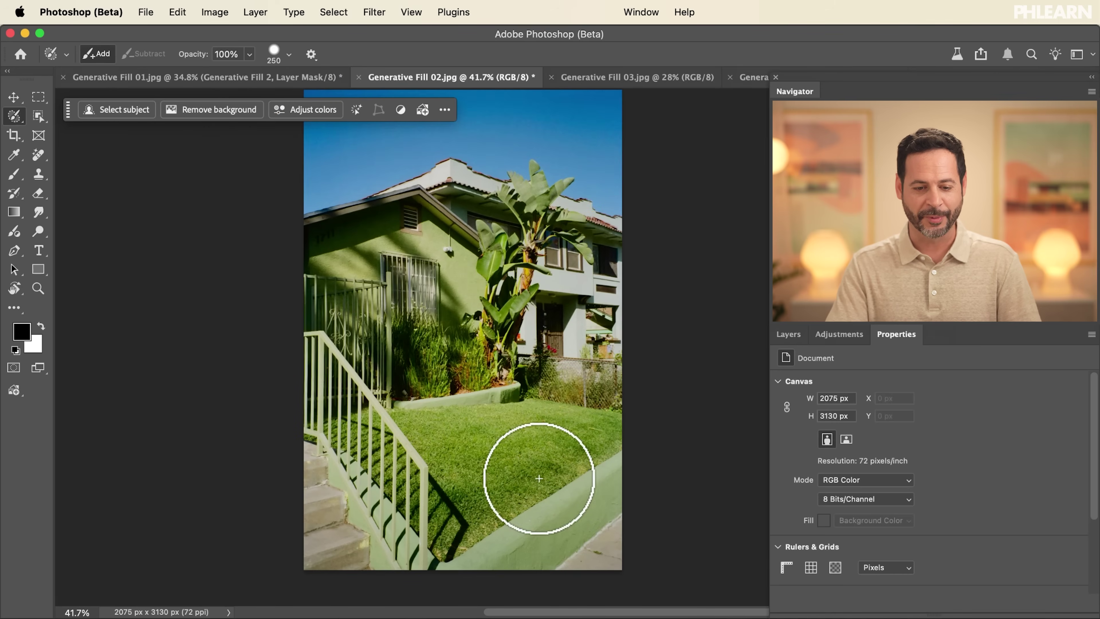
scroll(539, 478, "up", 5)
scroll(572, 426, "down", 3)
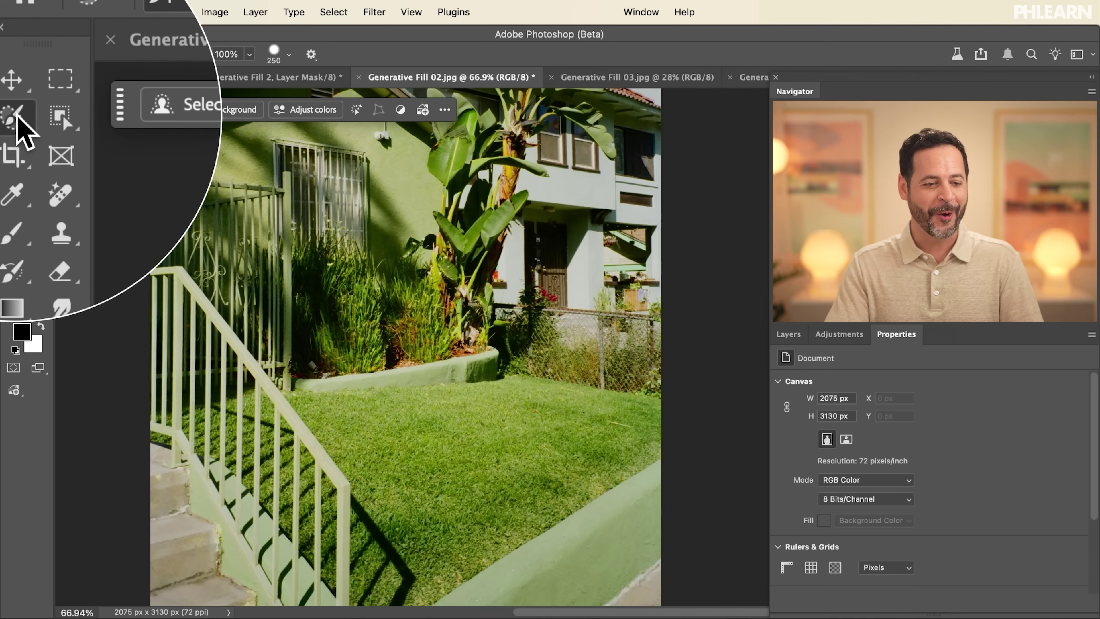
right_click(14, 116)
left_click(48, 116)
mouse_move(337, 419)
left_mouse_down()
mouse_move(498, 381)
mouse_move(582, 378)
mouse_move(630, 423)
mouse_move(623, 443)
mouse_move(472, 555)
mouse_move(411, 574)
mouse_move(351, 438)
left_mouse_up()
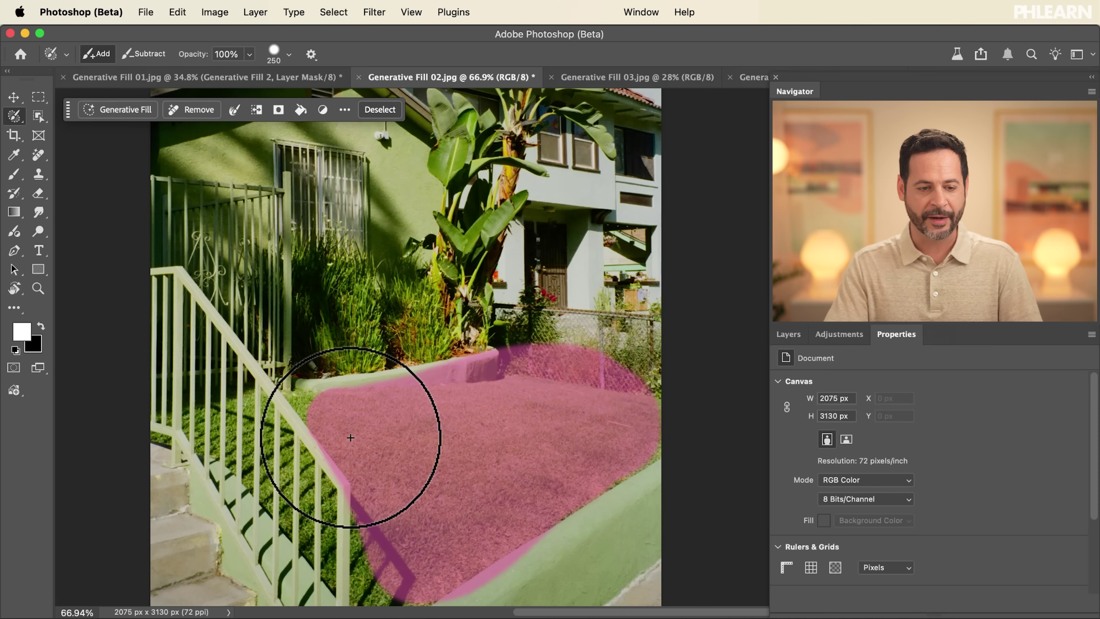
Step: Run Generative Fill on the masked lawn with the prompt "garden gnomes" and the Firefly Image 3 model
left_click(118, 109)
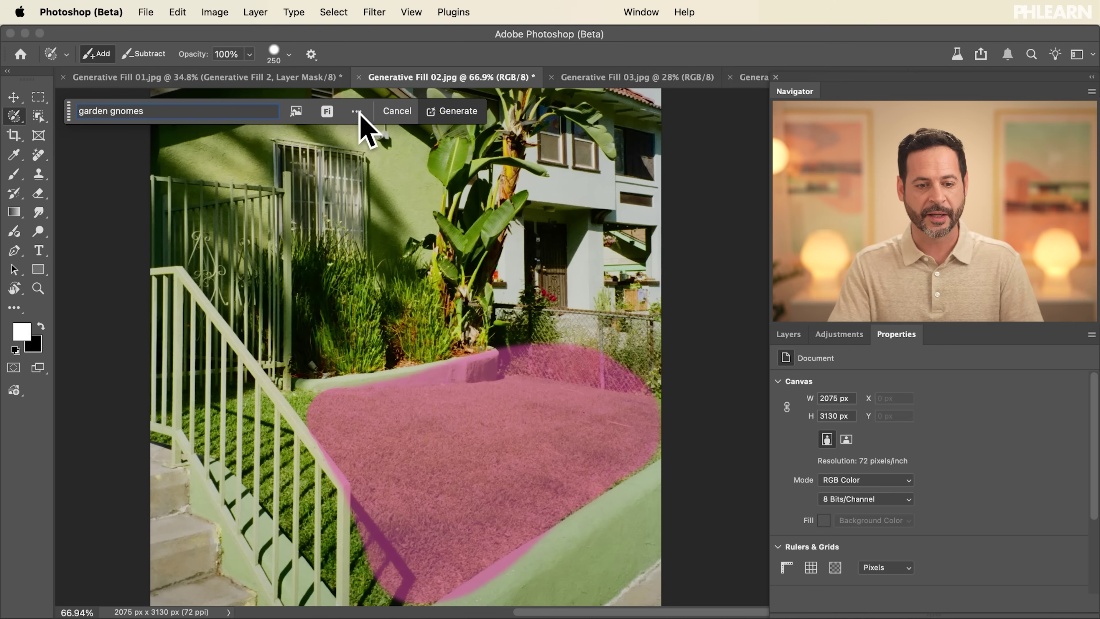
left_click(327, 112)
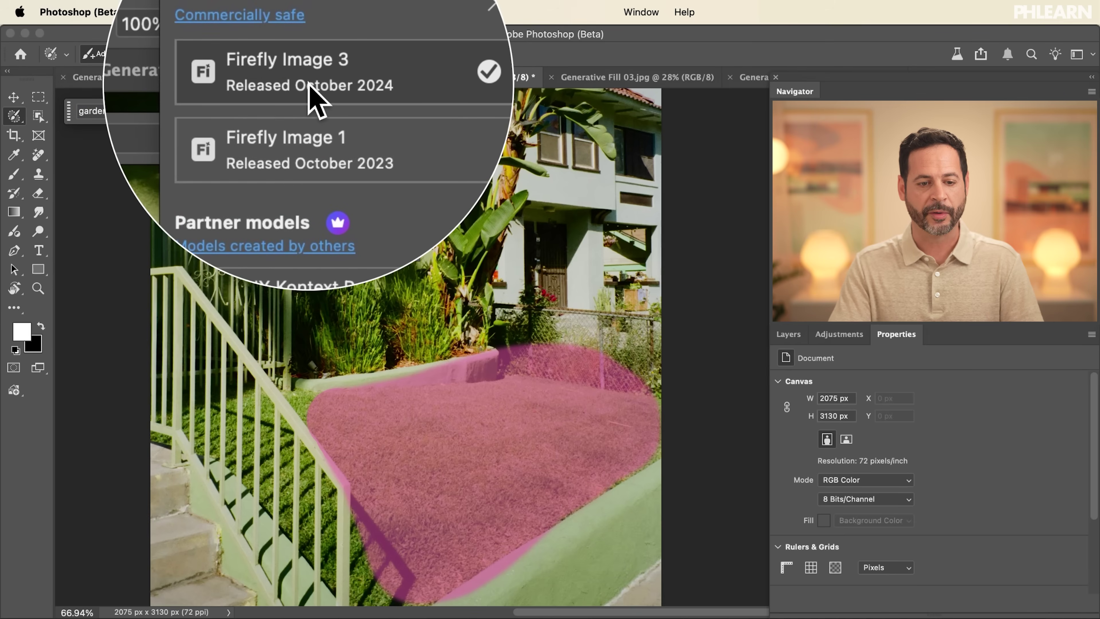
left_click(309, 85)
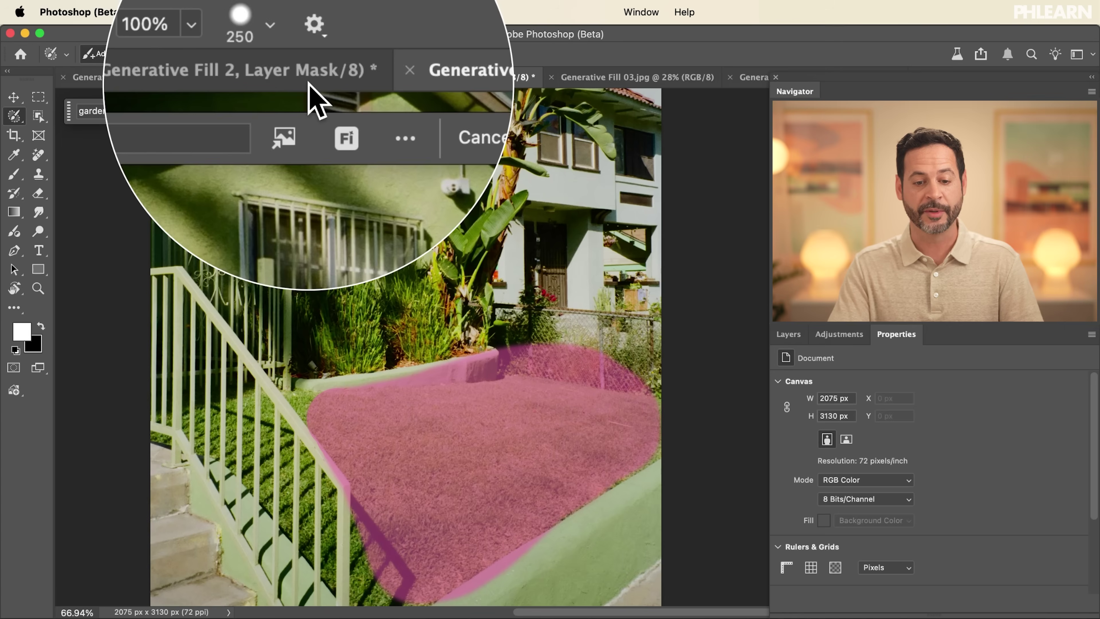
left_click(454, 111)
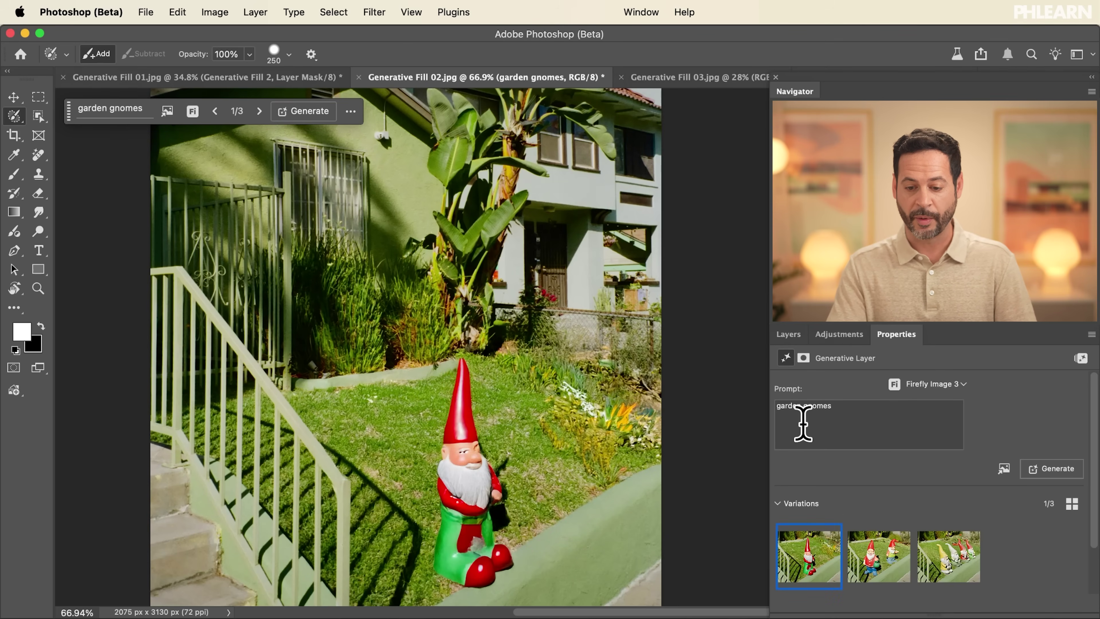
Step: Compare the second and third garden gnome variations on the lawn
left_click(870, 572)
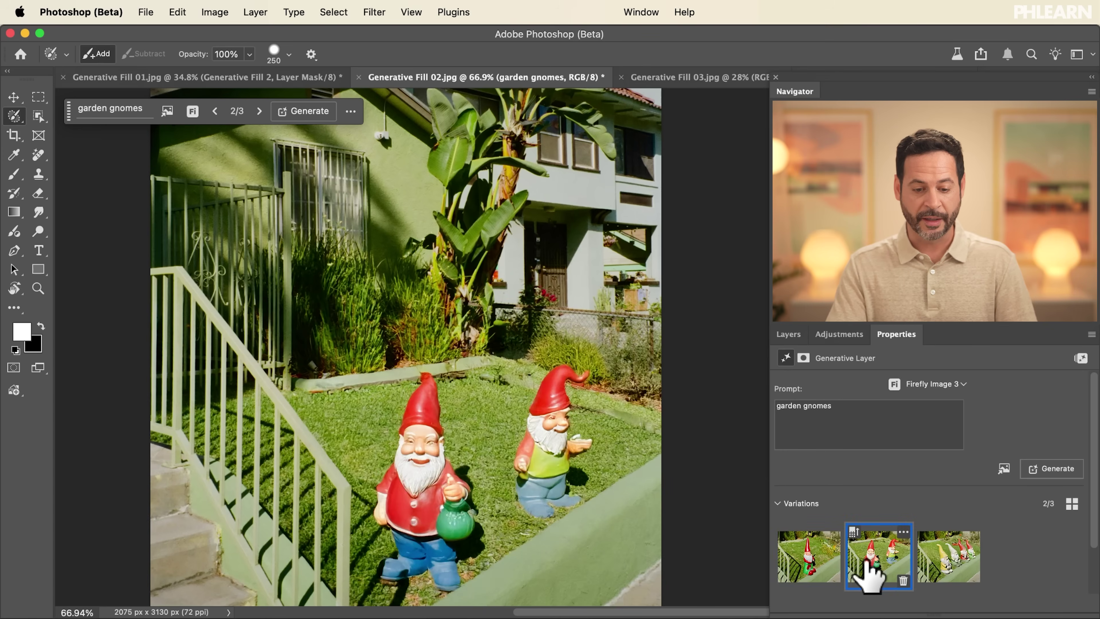
scroll(610, 457, "down", 3)
scroll(618, 450, "up", 1)
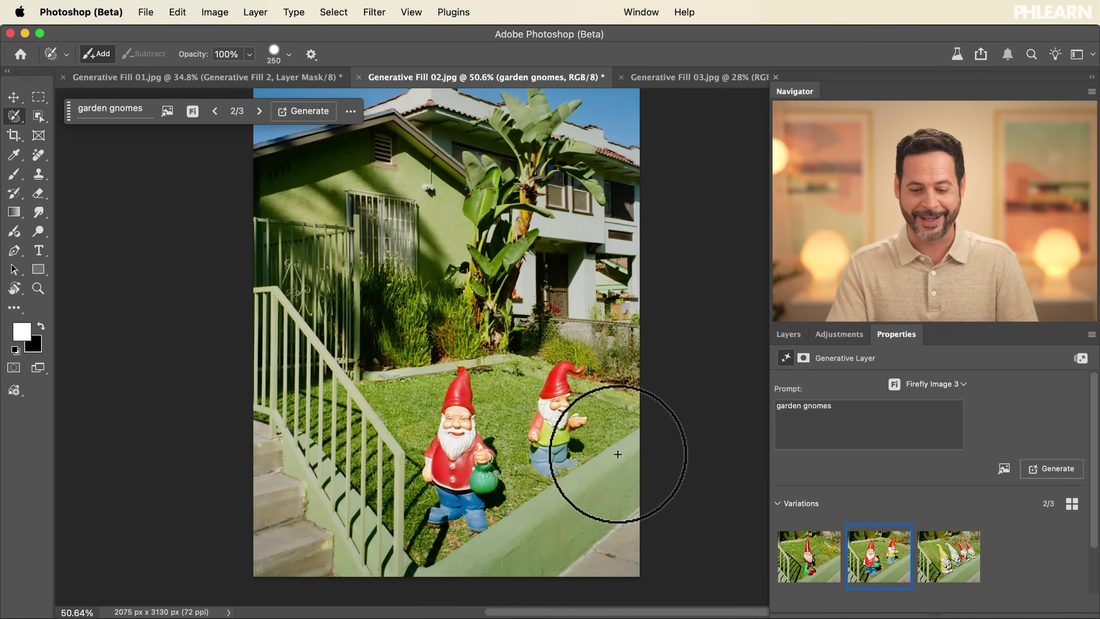
left_click(939, 564)
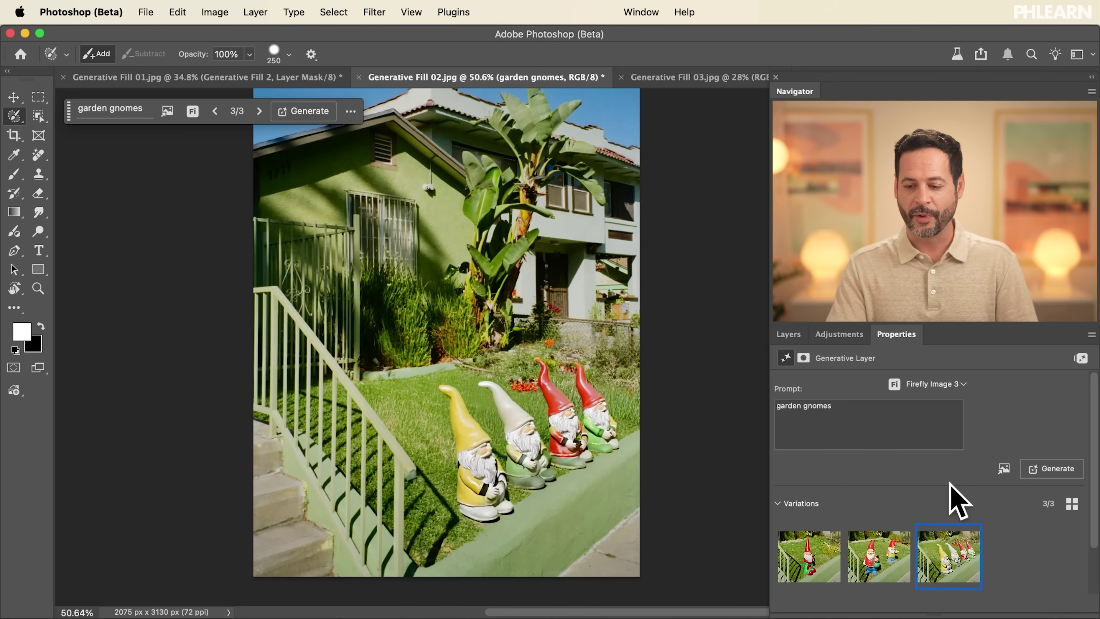
Step: Generate another set of garden gnome variations, compare them and choose the first one, with two gnomes and purple flowers
left_click(1044, 469)
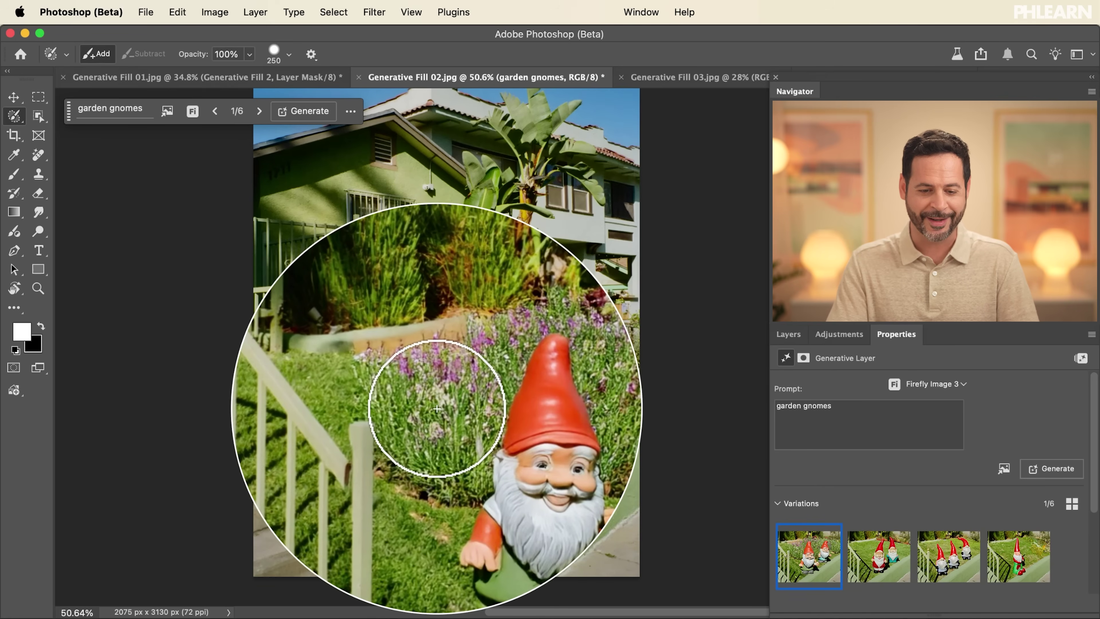
left_click(872, 571)
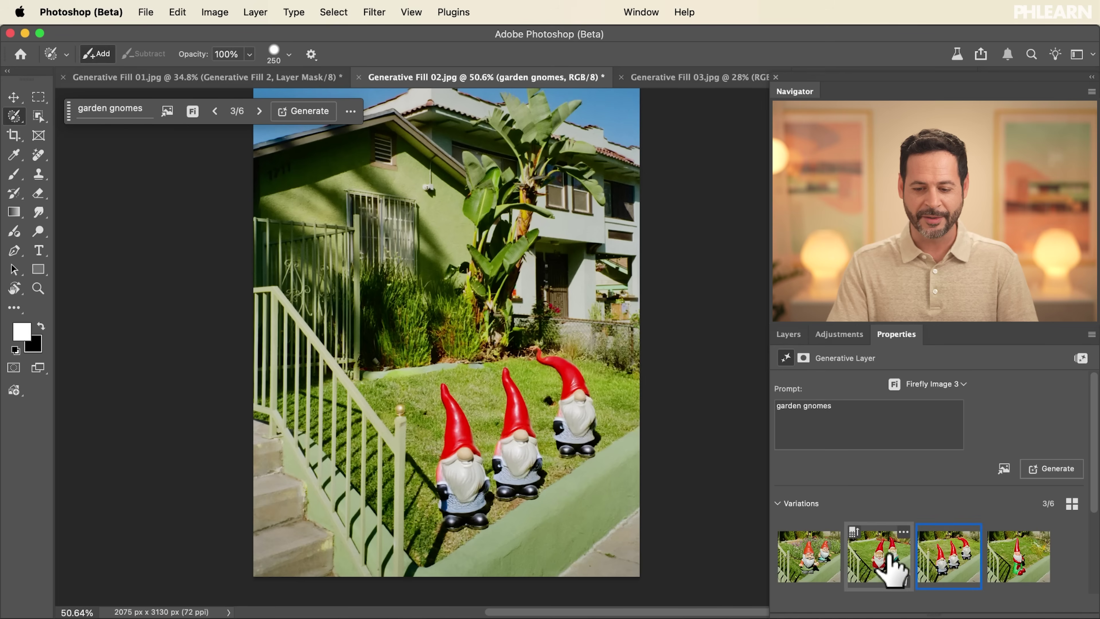
left_click(808, 566)
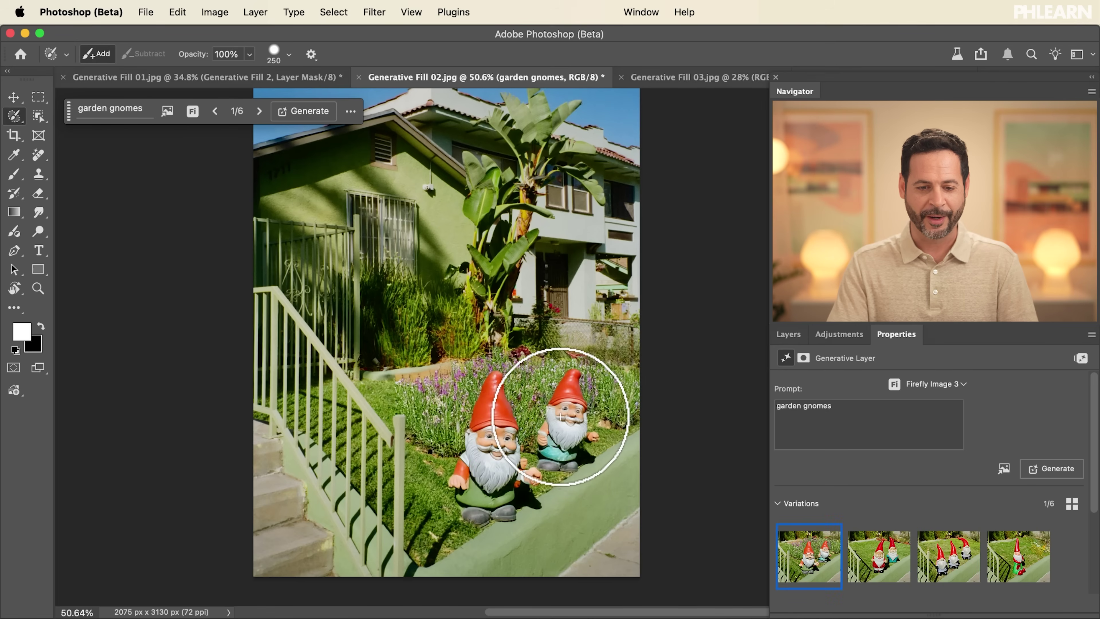
Step: Hide the garden gnomes layer to compare the result with the original lawn
left_click(788, 335)
left_click(782, 435)
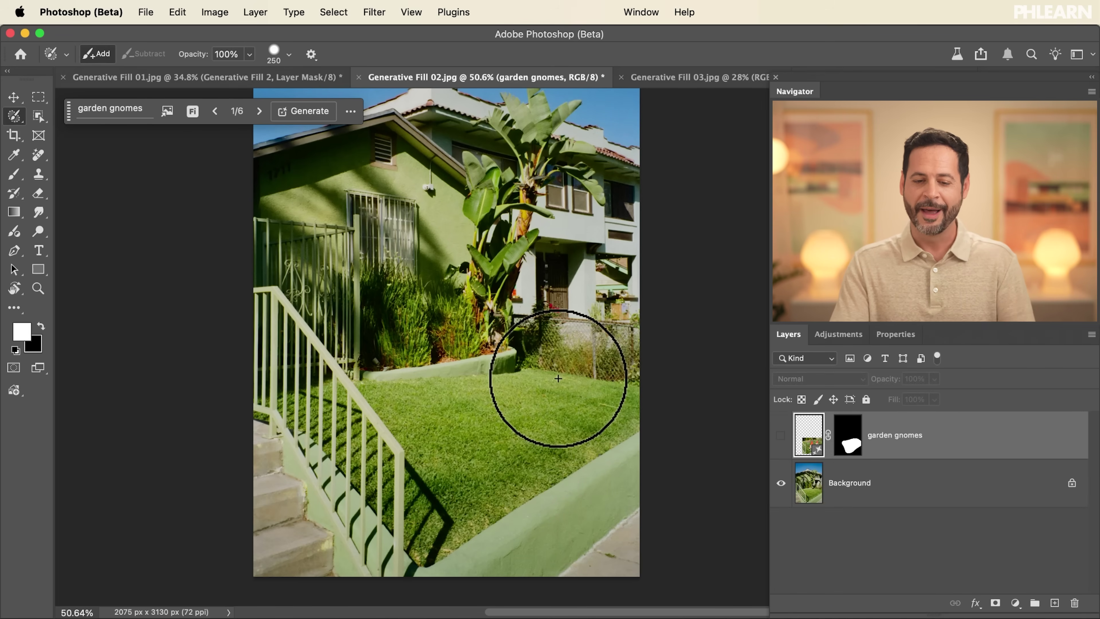
Step: Show the garden gnomes layer again and switch to the beach photo Generative Fill 03.jpg
left_click(781, 435)
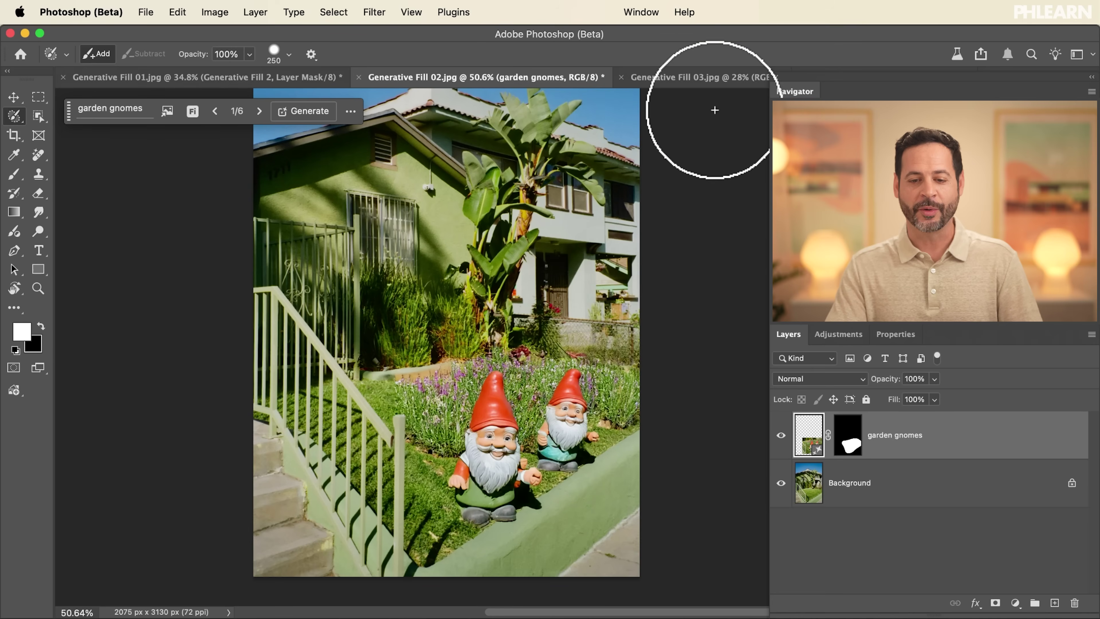
left_click(689, 78)
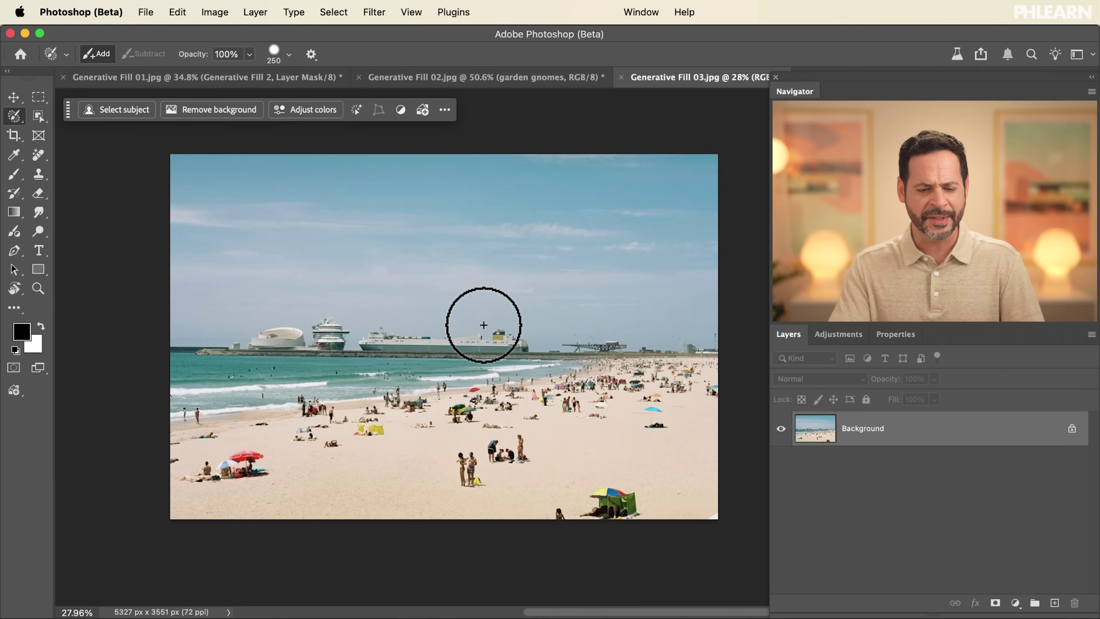
scroll(483, 325, "right", 2)
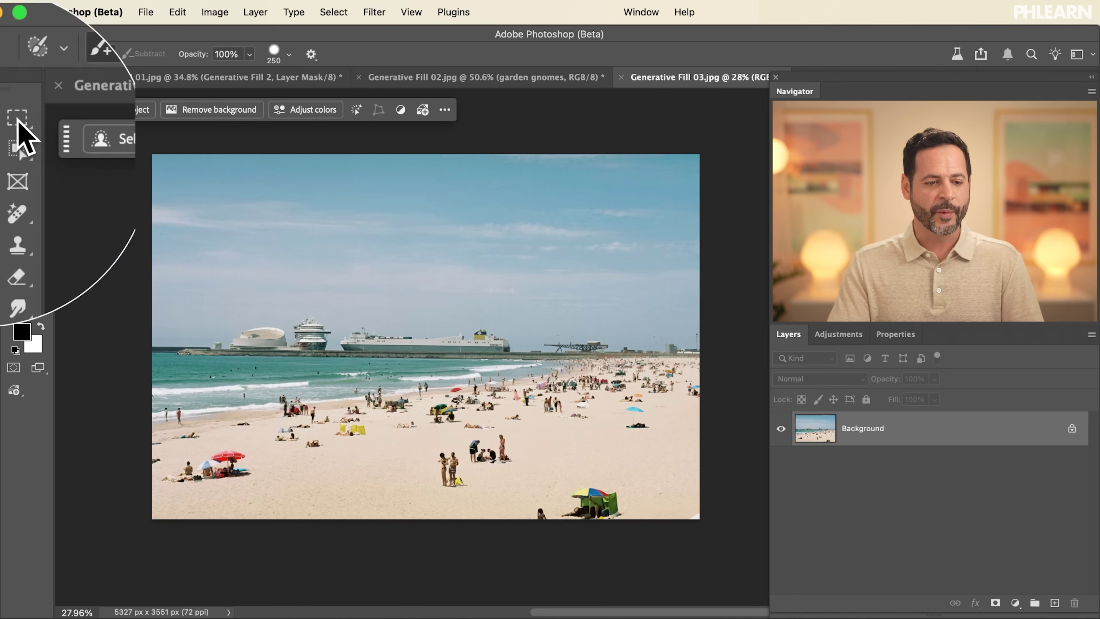
Step: Mask both ships behind the pier with the Selection Brush at size 90, including the sky just above them
right_click(18, 123)
left_click(54, 114)
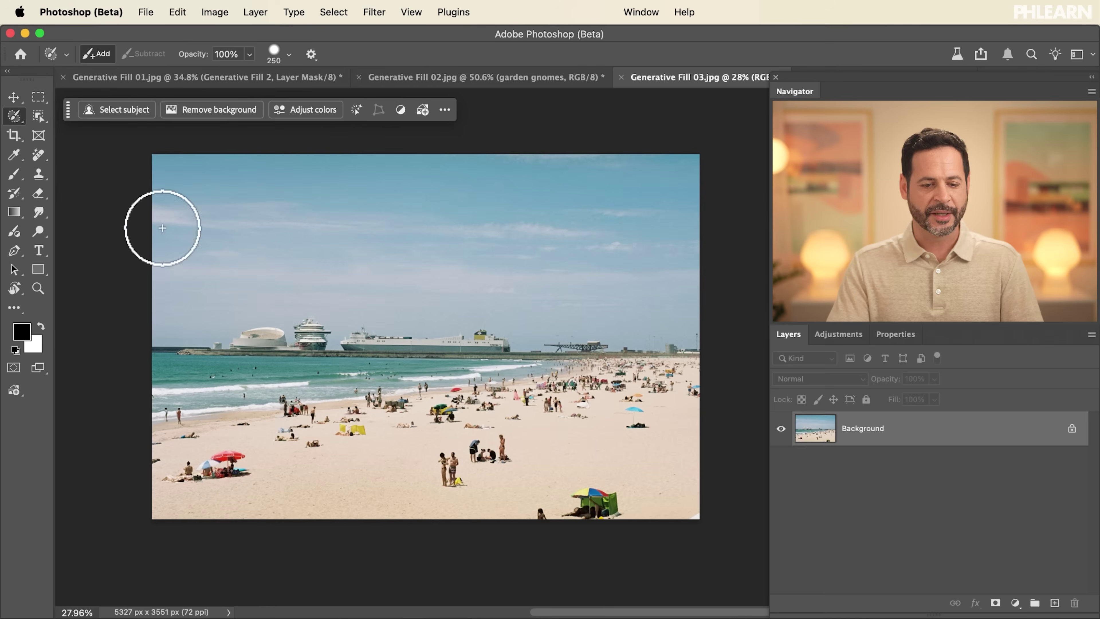
scroll(291, 357, "up", 5)
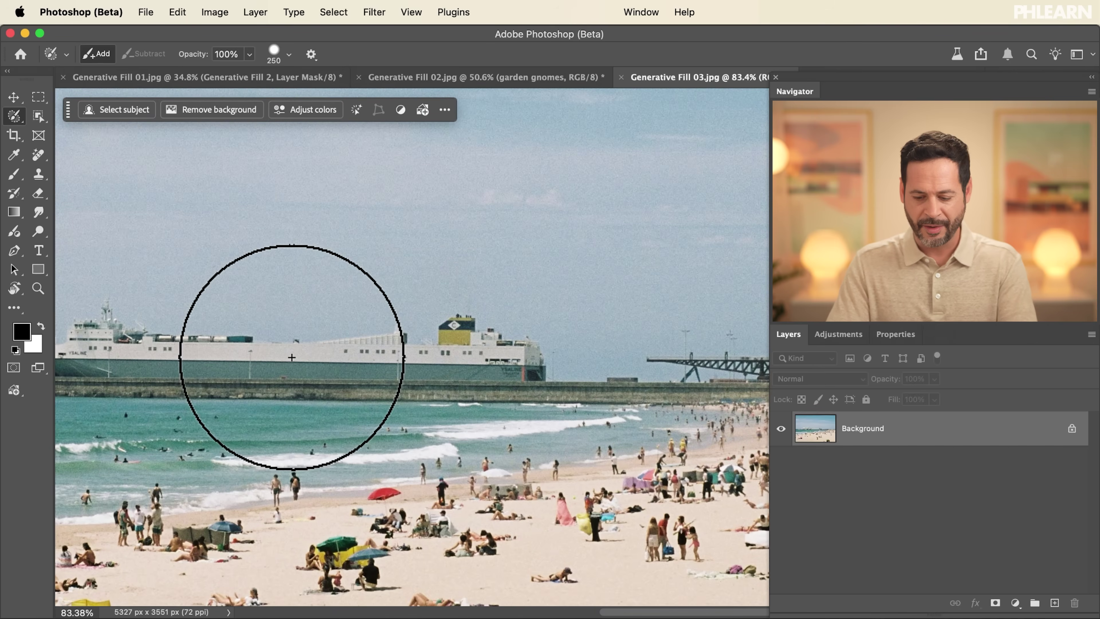
key("bracketleft")
key("bracketleft")
key("bracketleft")
key("bracketleft")
key("bracketleft")
key("bracketleft")
key("bracketleft")
key("x")
mouse_move(534, 363)
left_mouse_down()
mouse_move(251, 372)
mouse_move(190, 361)
mouse_move(210, 340)
mouse_move(416, 323)
mouse_move(515, 329)
mouse_move(542, 338)
mouse_move(543, 358)
mouse_move(510, 370)
mouse_move(208, 358)
mouse_move(197, 304)
mouse_move(335, 265)
left_mouse_up()
scroll(541, 357, "left", 10)
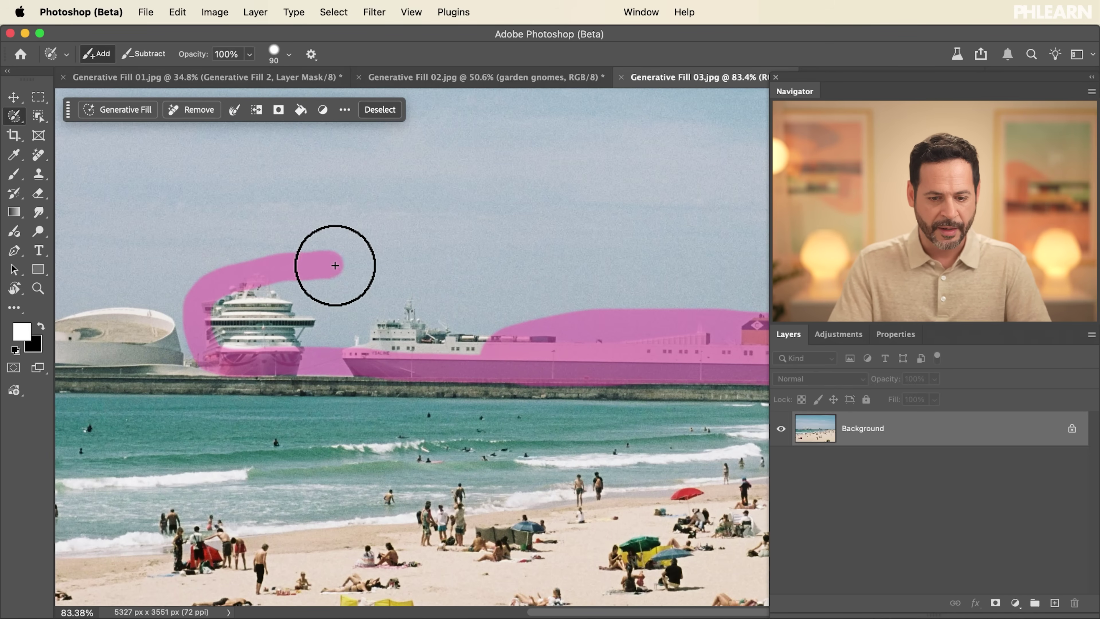
left_click_drag(528, 332, 528, 333)
scroll(529, 332, "left", 10)
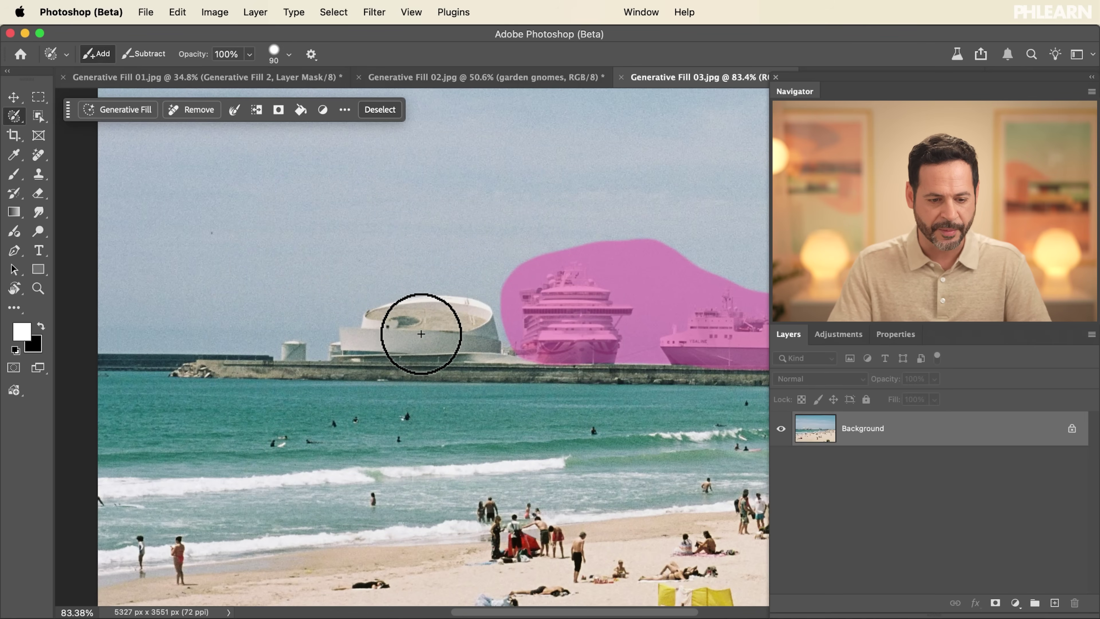
Step: Add the crane structure on the pier beyond the cargo ship to the Selection Brush mask
scroll(420, 334, "right", 10)
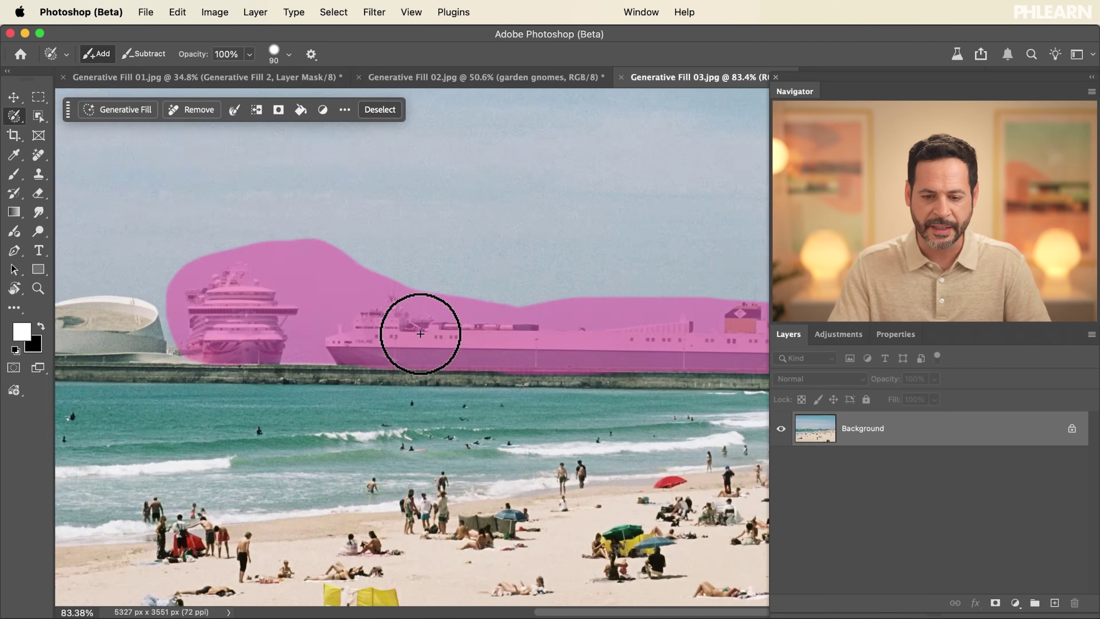
scroll(420, 334, "right", 8)
mouse_move(361, 339)
left_mouse_down()
mouse_move(450, 323)
mouse_move(540, 345)
mouse_move(527, 355)
mouse_move(359, 349)
left_mouse_up()
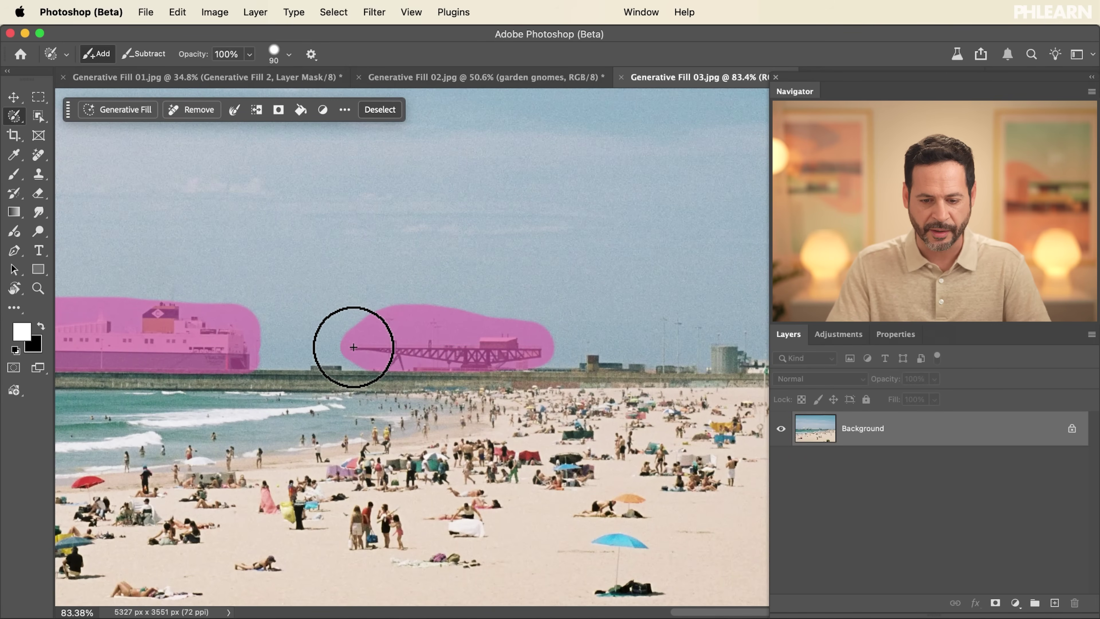
scroll(353, 347, "right", 6)
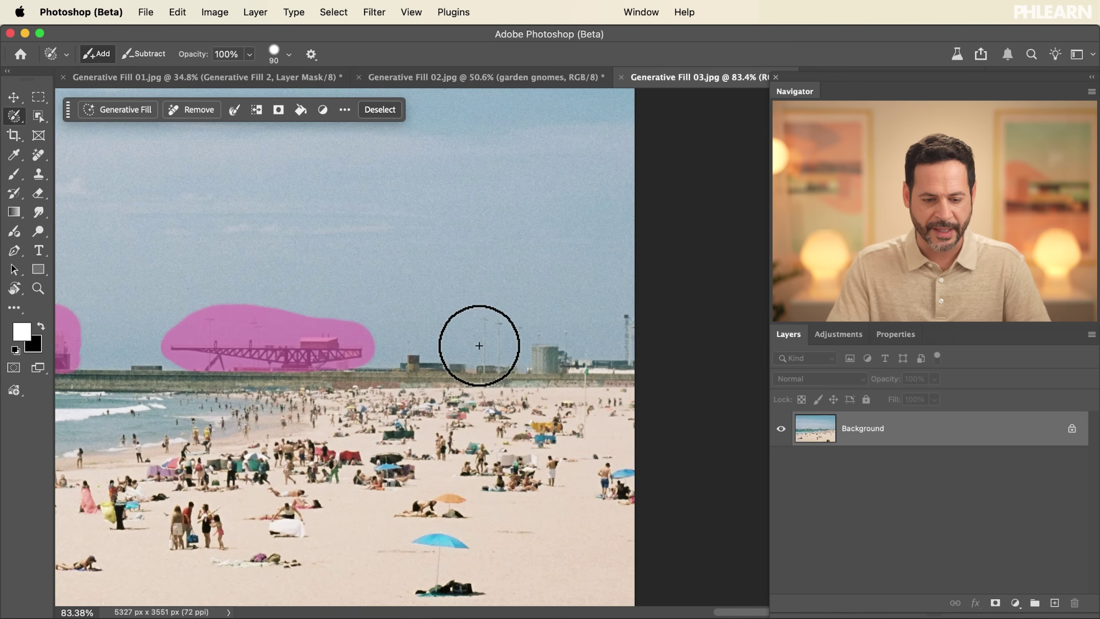
scroll(479, 345, "left", 5)
scroll(479, 345, "down", 3)
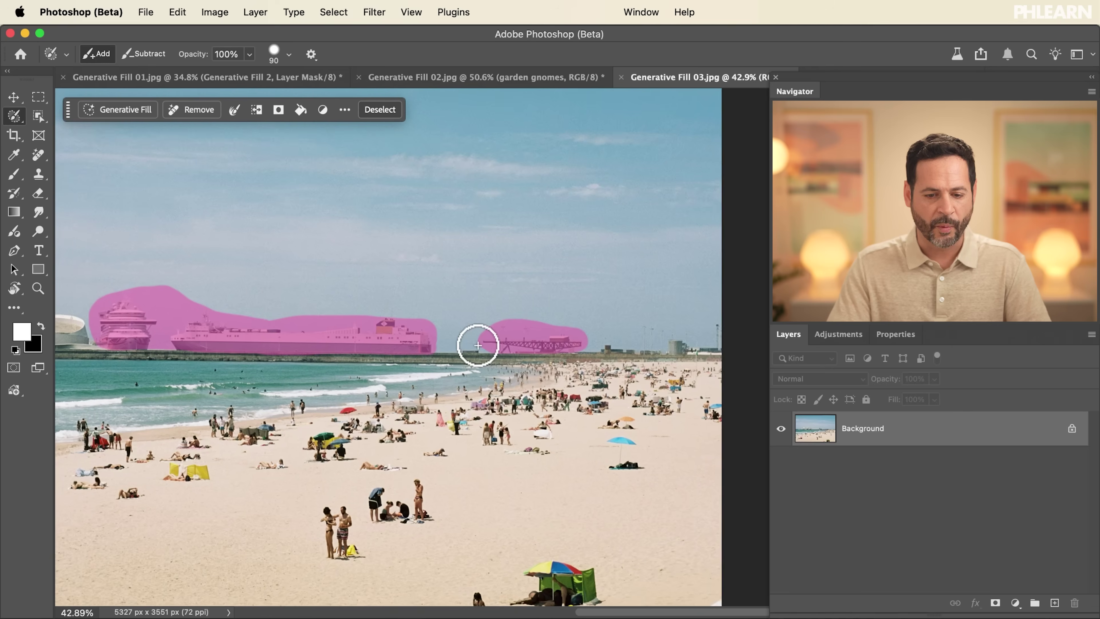
scroll(477, 345, "left", 3)
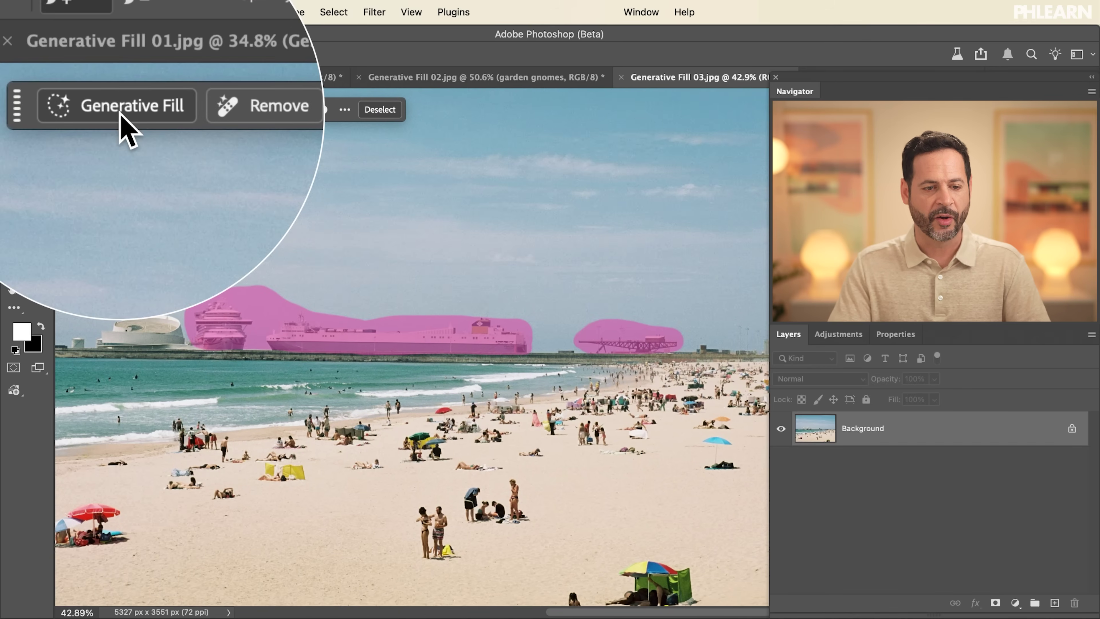
Step: Remove the masked ships and crane using Generative Fill with an empty prompt and Firefly Image 3, choosing the second variation
left_click(122, 110)
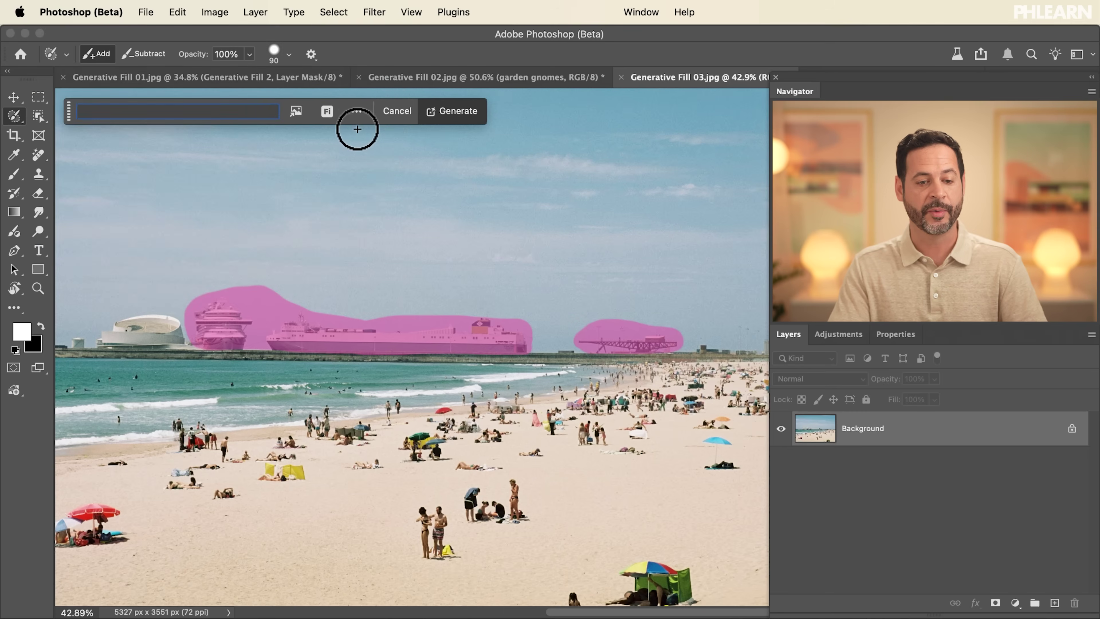
left_click(327, 111)
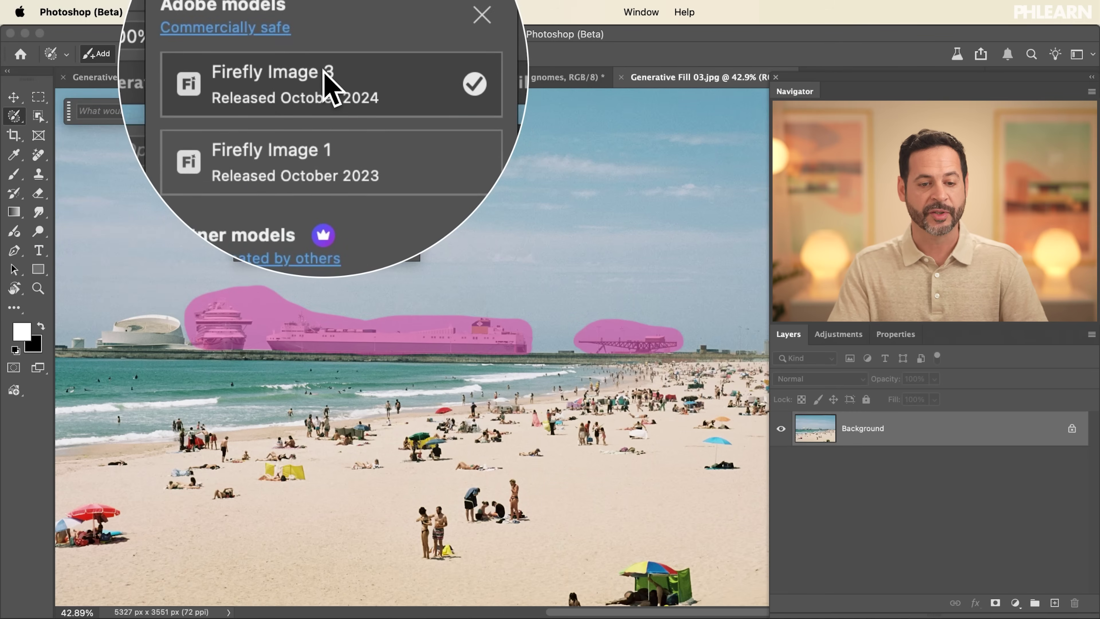
left_click(329, 84)
left_click(455, 111)
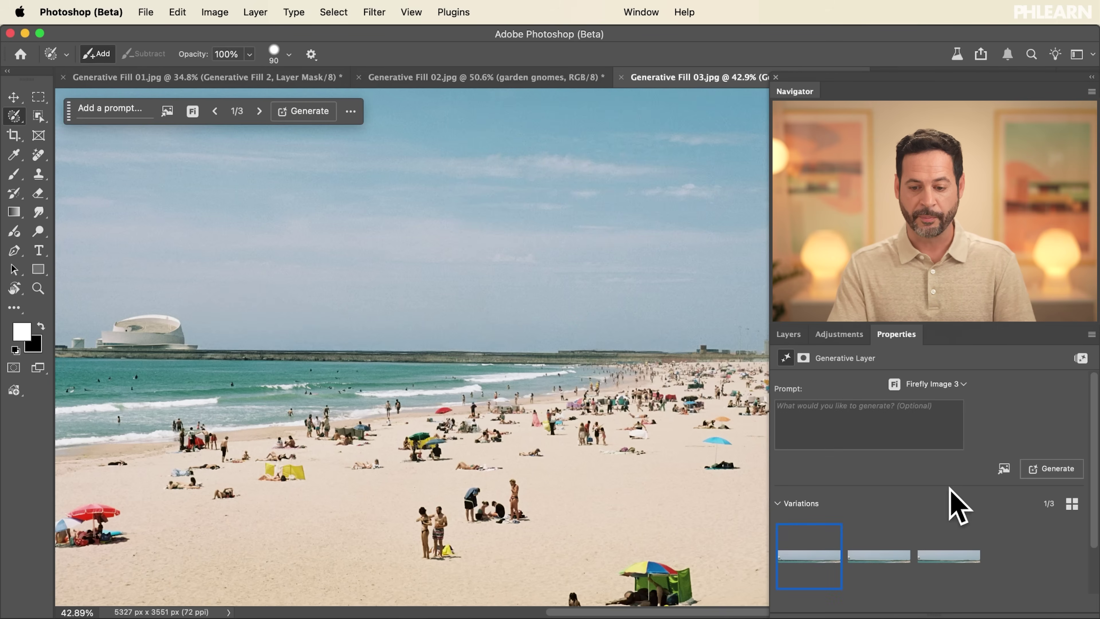
left_click(867, 559)
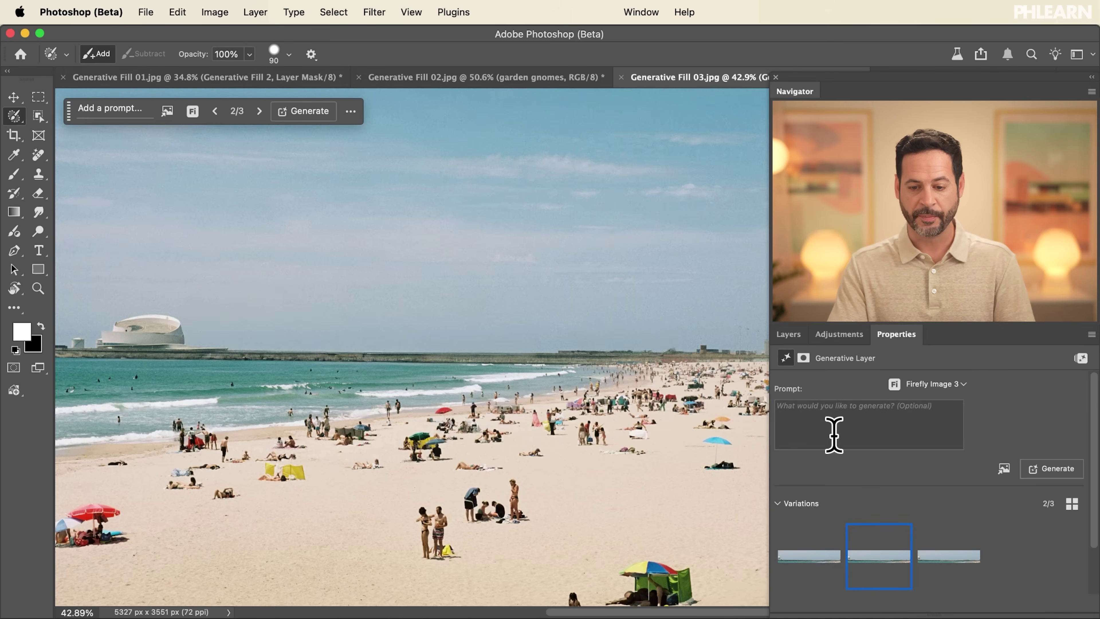
left_click(789, 334)
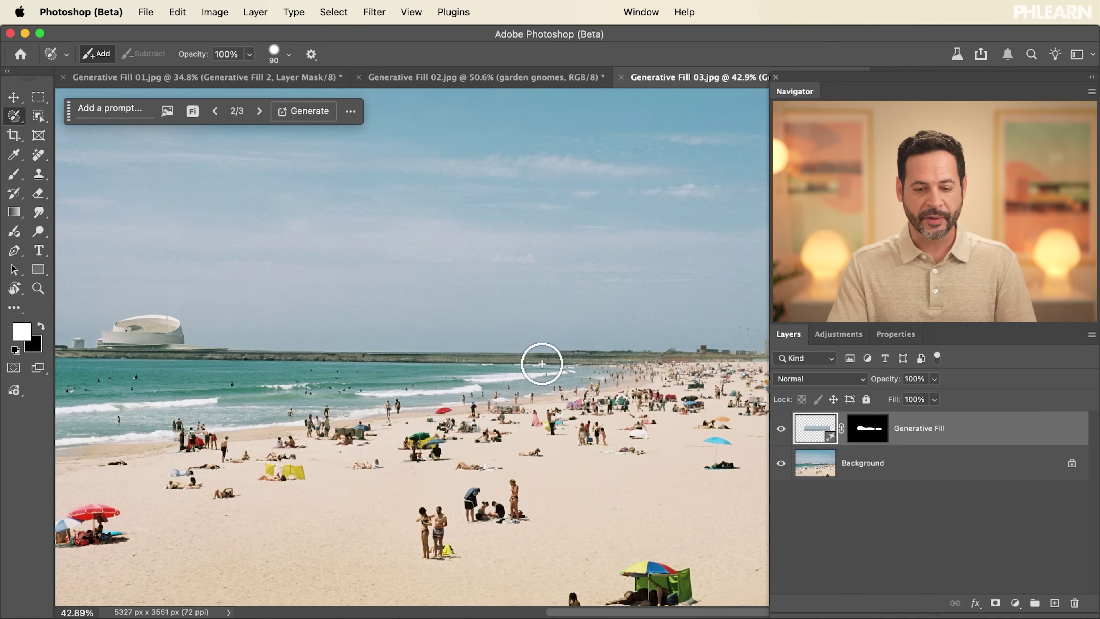
Step: Mask the pier, the white building and the horizon across the photo's full width with the Selection Brush at size 150
mouse_move(512, 360)
left_mouse_down()
mouse_move(94, 359)
mouse_move(102, 328)
mouse_move(141, 313)
mouse_move(499, 352)
left_mouse_up()
scroll(498, 352, "left", 10)
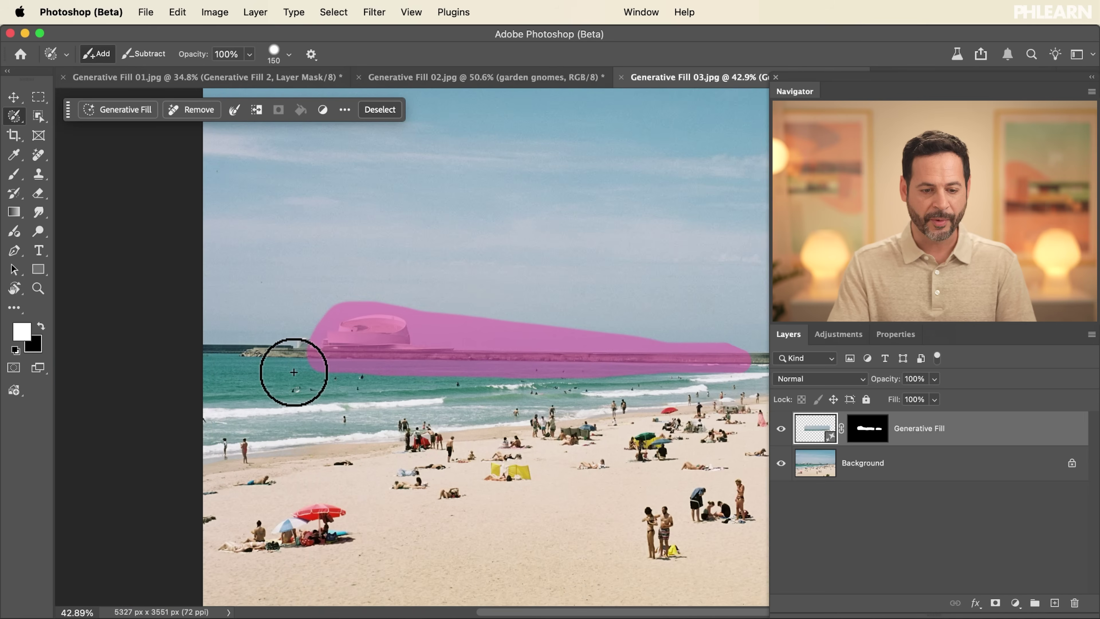
left_click_drag(346, 356, 201, 351)
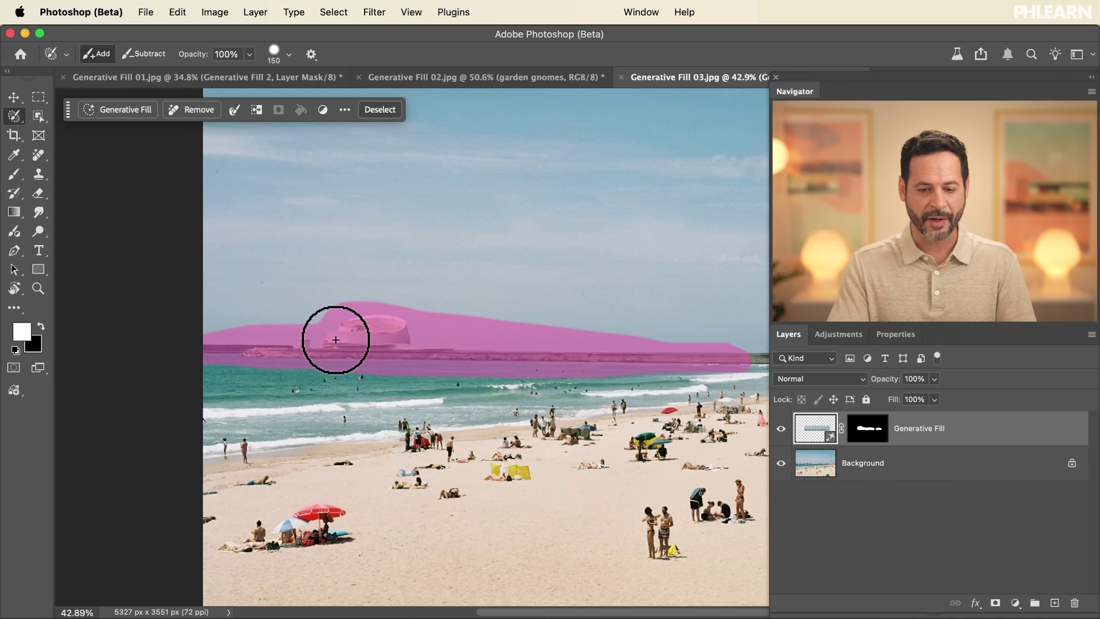
scroll(336, 340, "right", 10)
mouse_move(388, 356)
left_mouse_down()
mouse_move(685, 333)
mouse_move(604, 332)
left_mouse_up()
left_click_drag(695, 349, 376, 361)
key("super+0")
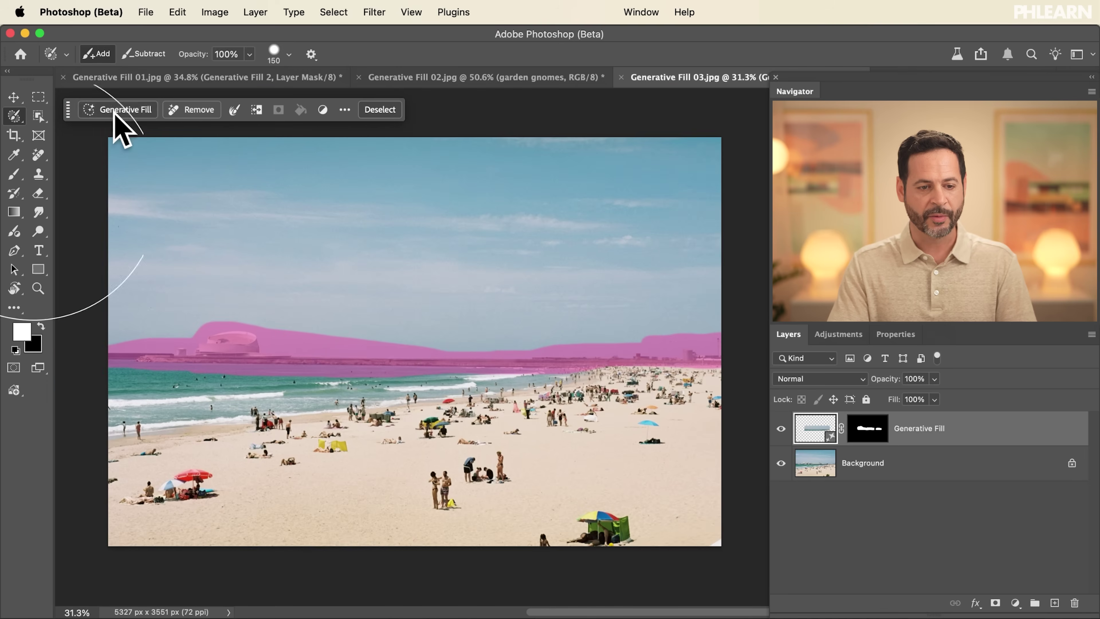
Step: Run Generative Fill on the masked horizon with the prompt "tropical"
left_click(114, 111)
type("tropical")
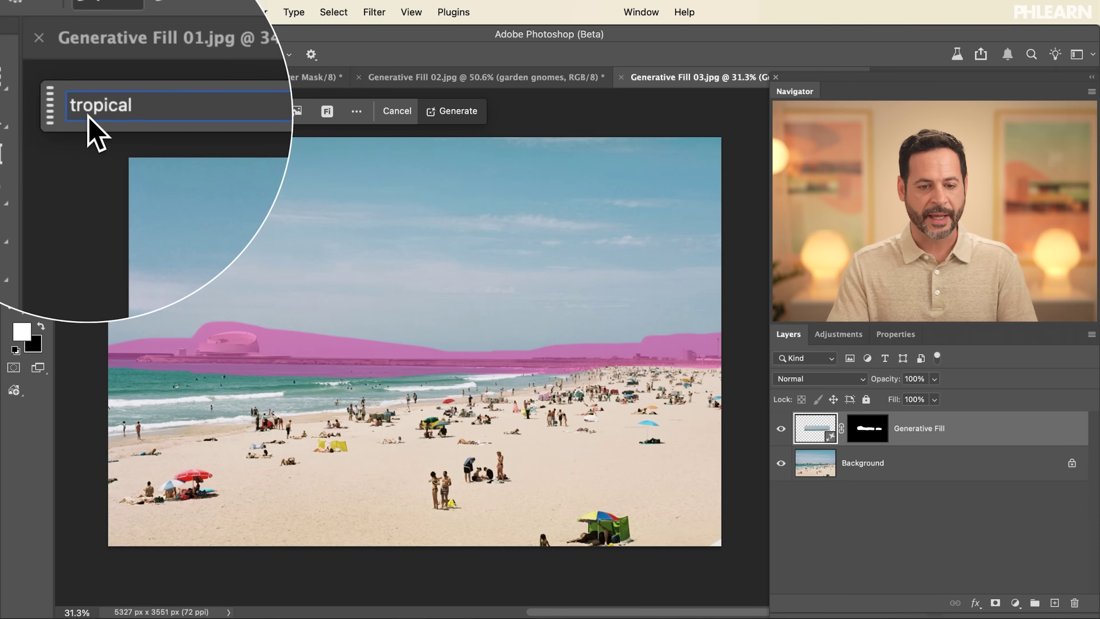
left_click(446, 112)
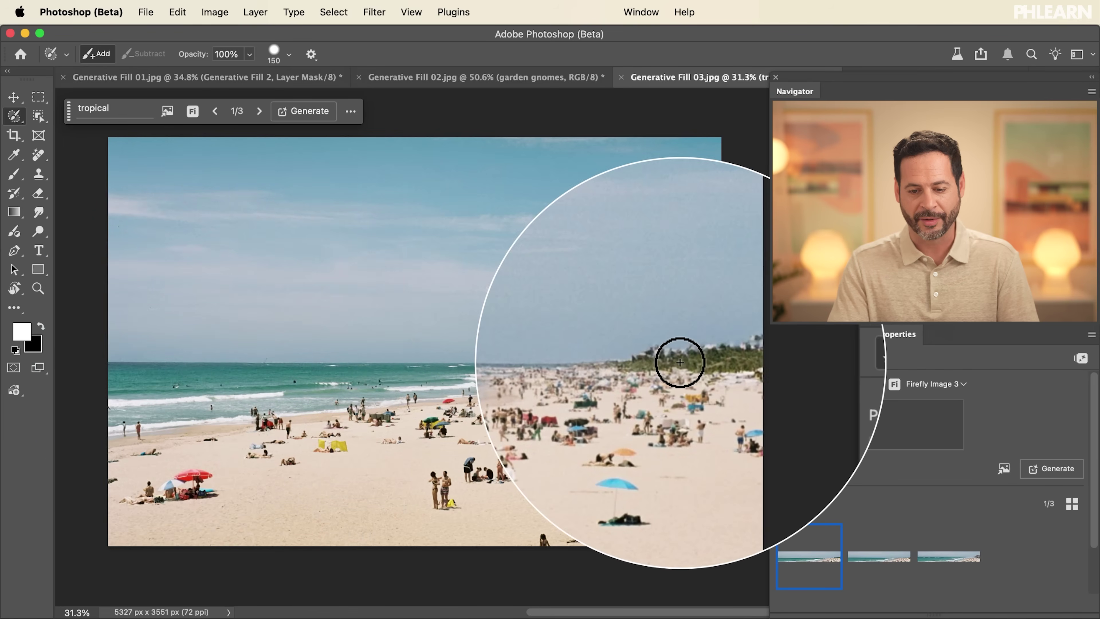
Step: Compare the three tropical variations and return to the first one, with trees at the far end of the beach
mouse_move(860, 559)
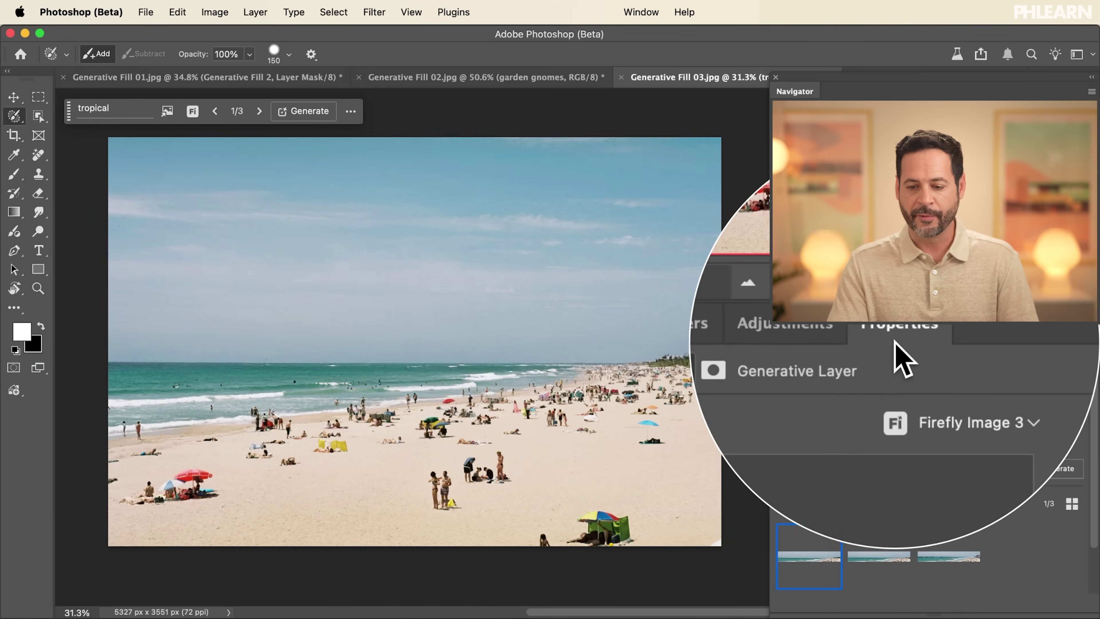
left_click(875, 572)
left_click(936, 570)
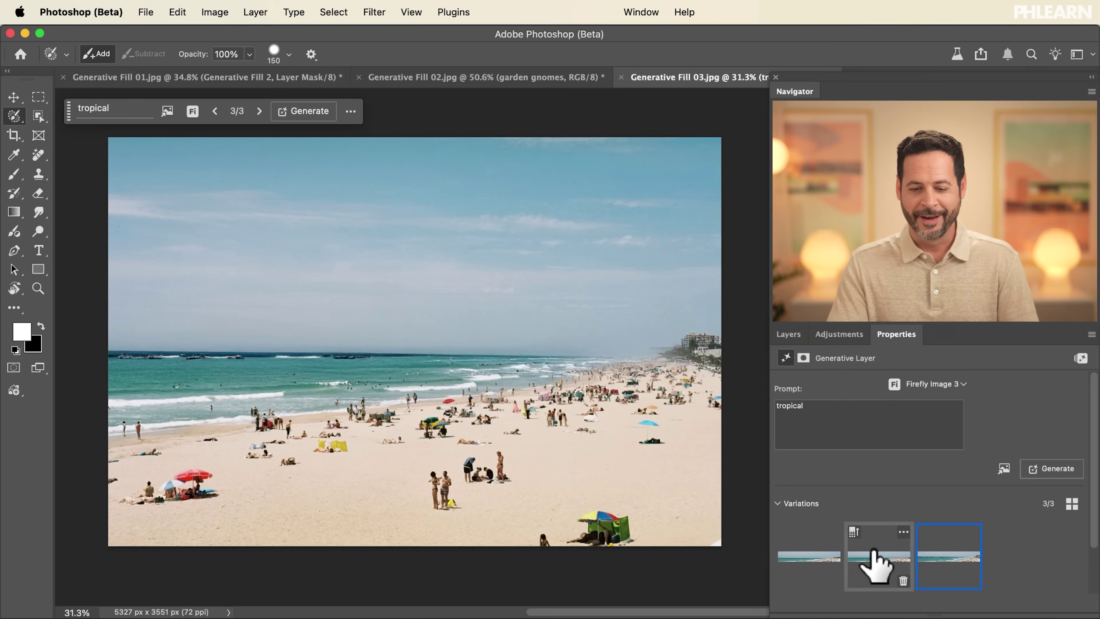
left_click(871, 563)
left_click(793, 563)
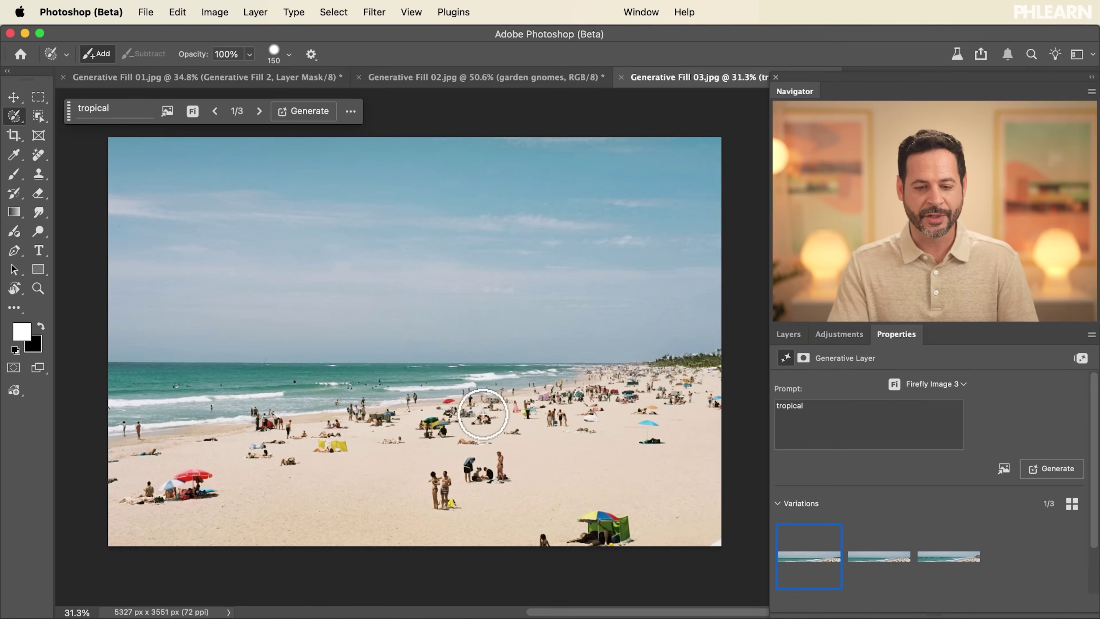
Step: Hide the tropical and Generative Fill layers to compare with the original beach, and show the Generative Fill layer again
left_click(786, 334)
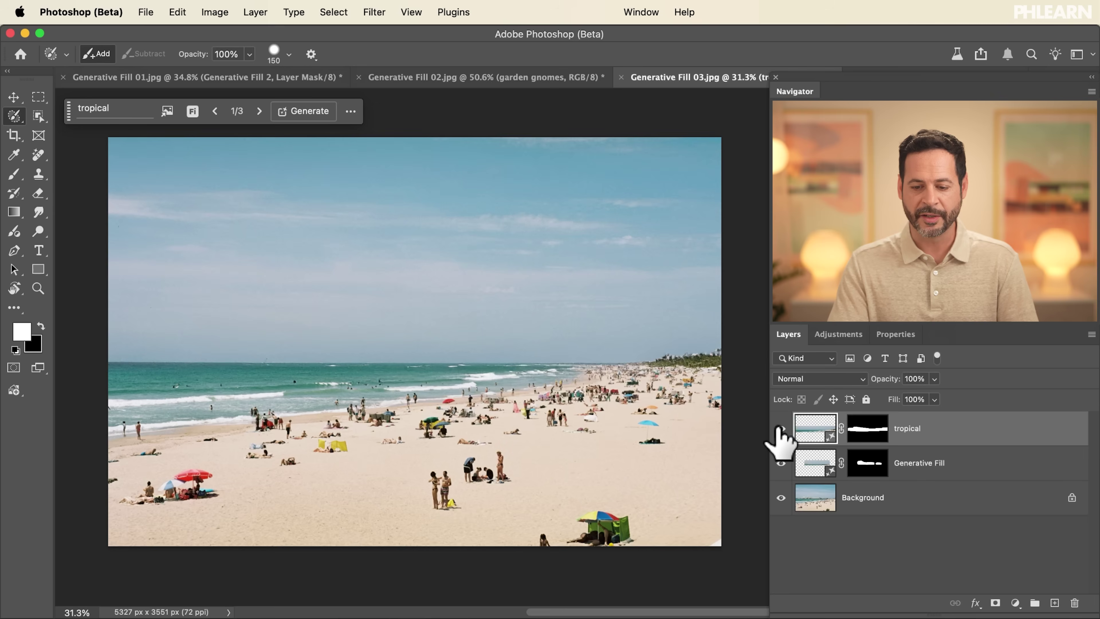
left_click(779, 461)
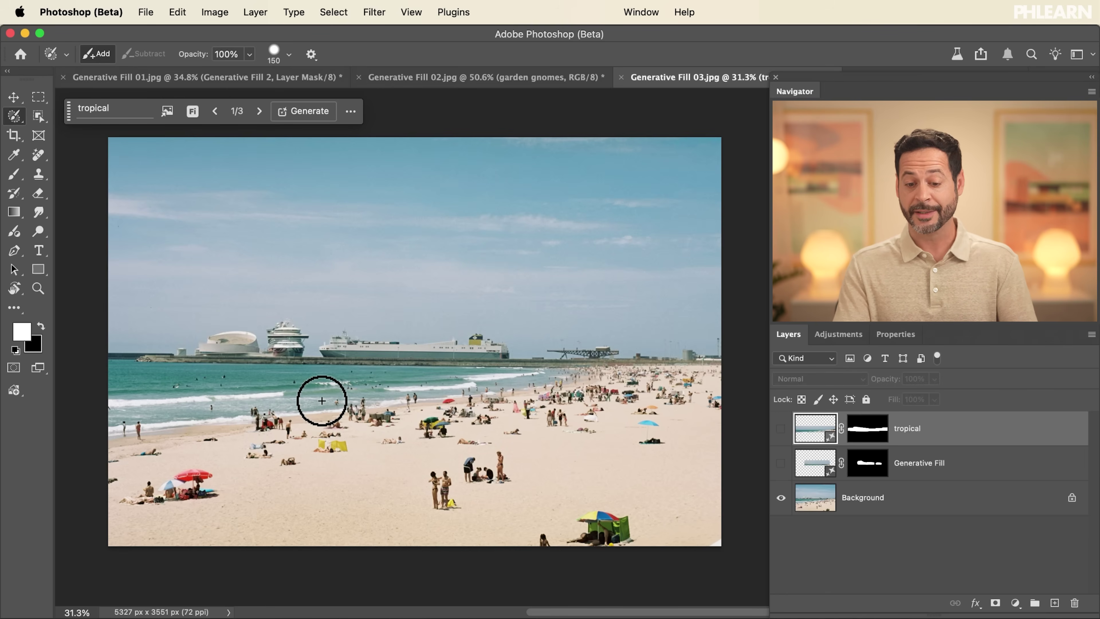
left_click(781, 463)
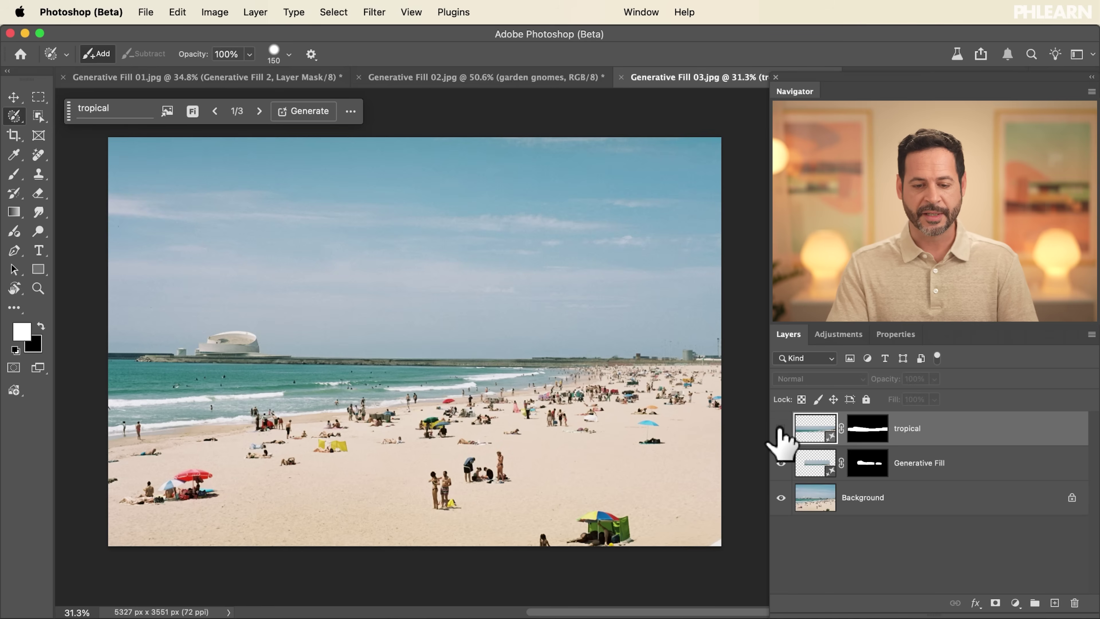